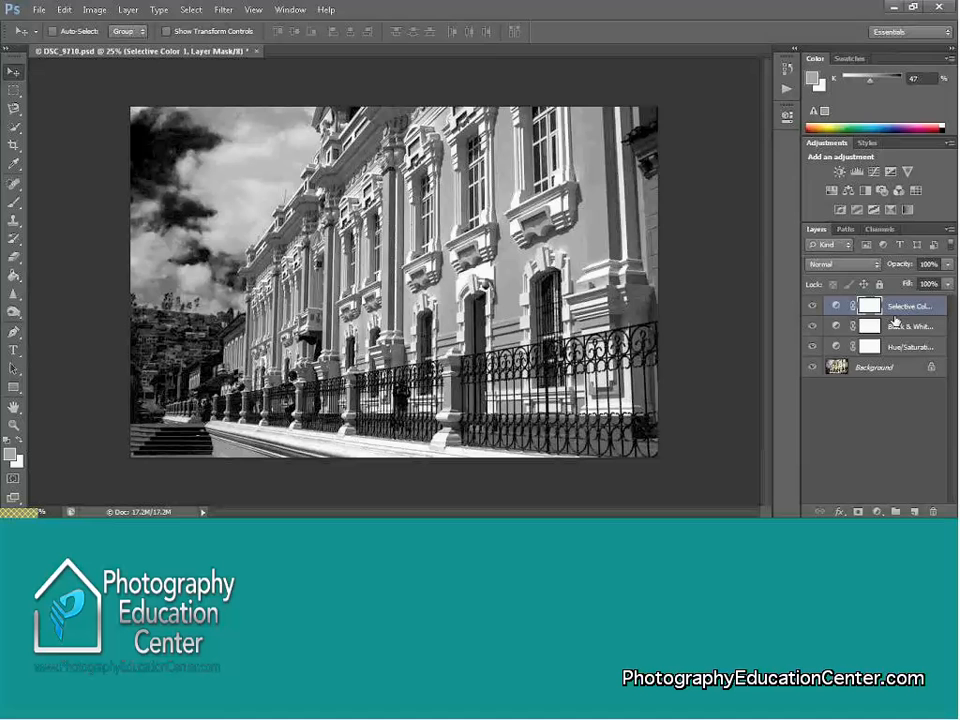
- Hide the three adjustment layers, and show Black & White, Hue/Saturation and Selective Color one at a time to compare their effects
left_click(813, 347)
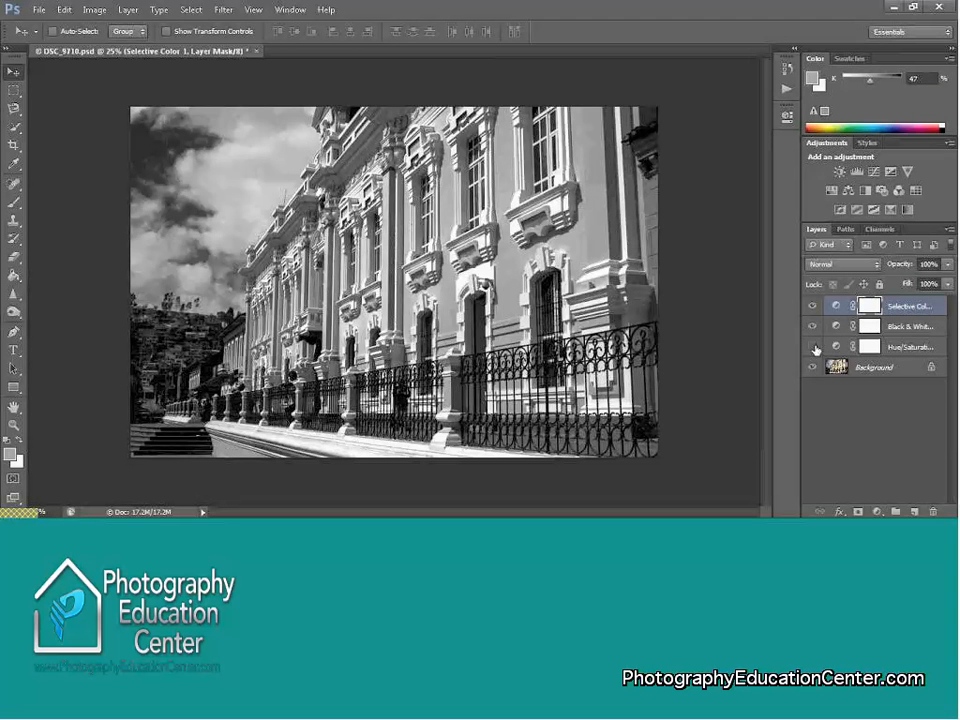
left_click(812, 326)
left_click(812, 306)
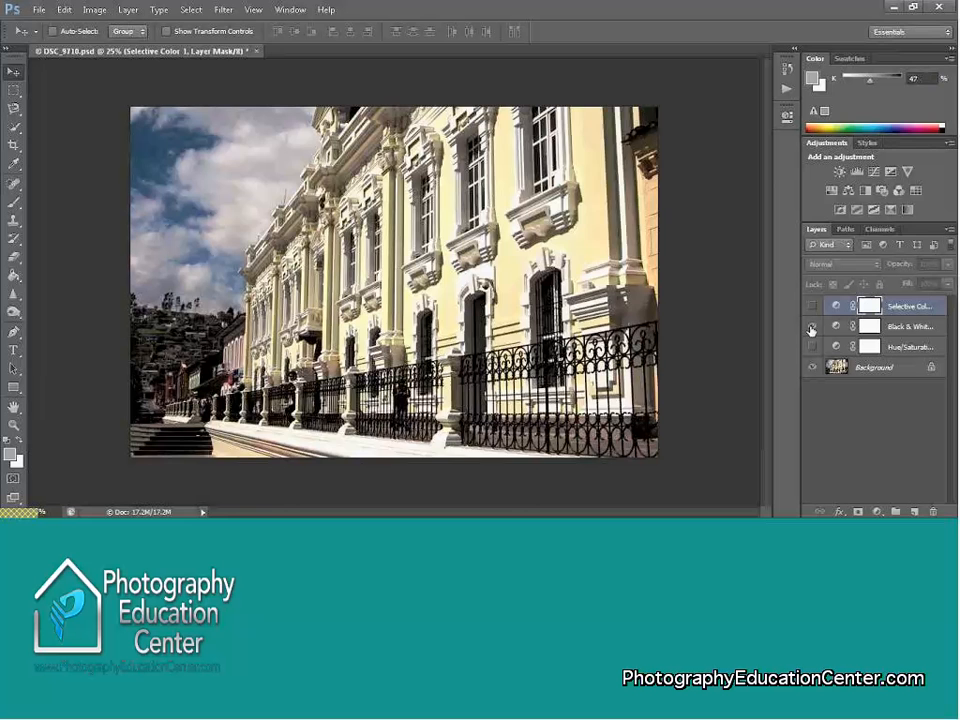
left_click(811, 327)
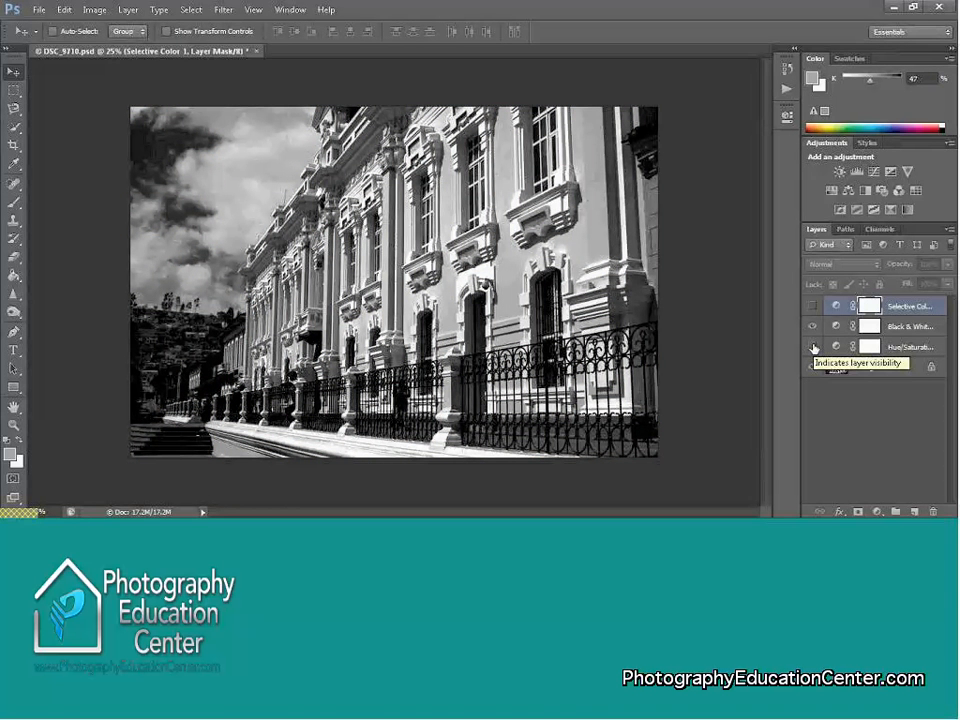
left_click(812, 347)
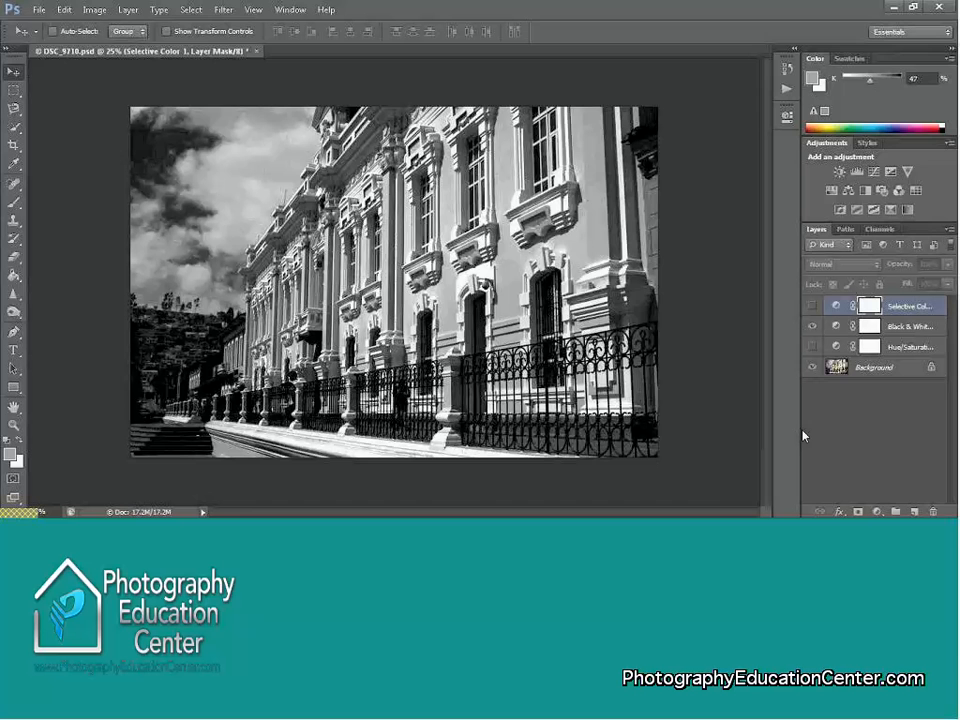
left_click(812, 347)
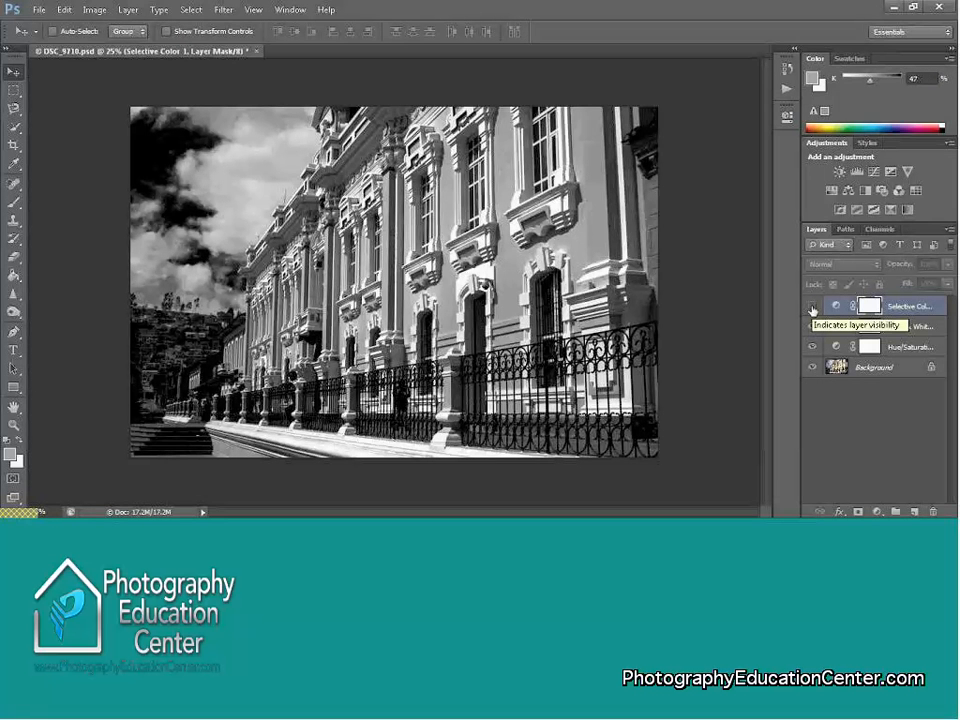
left_click(812, 307)
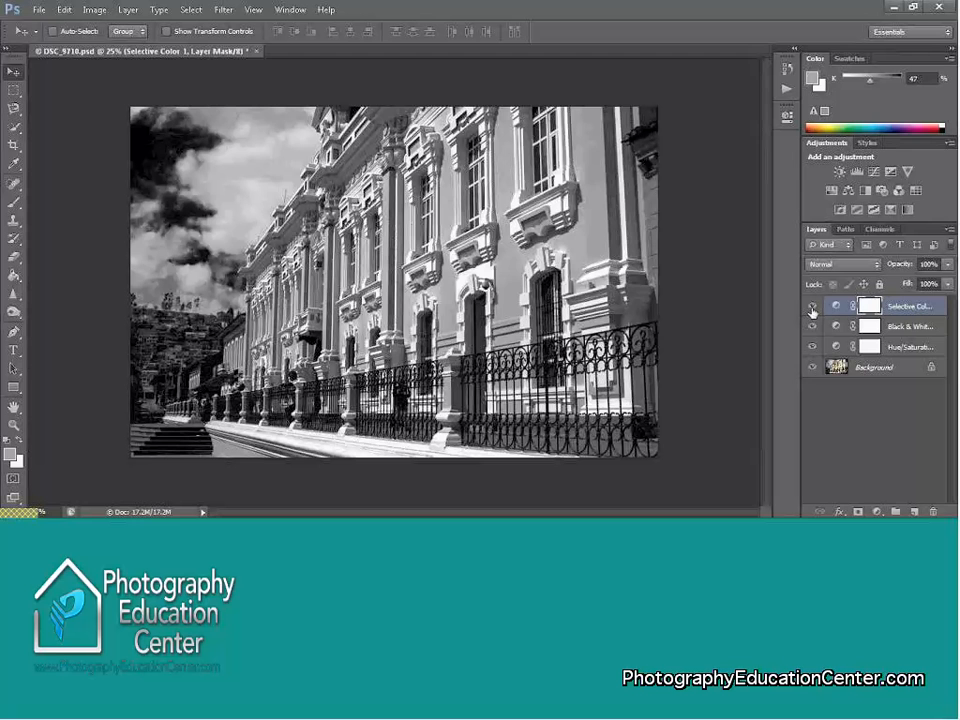
- Toggle the Selective Color layer's visibility repeatedly to compare the image with and without it, leaving it visible
left_click(812, 307)
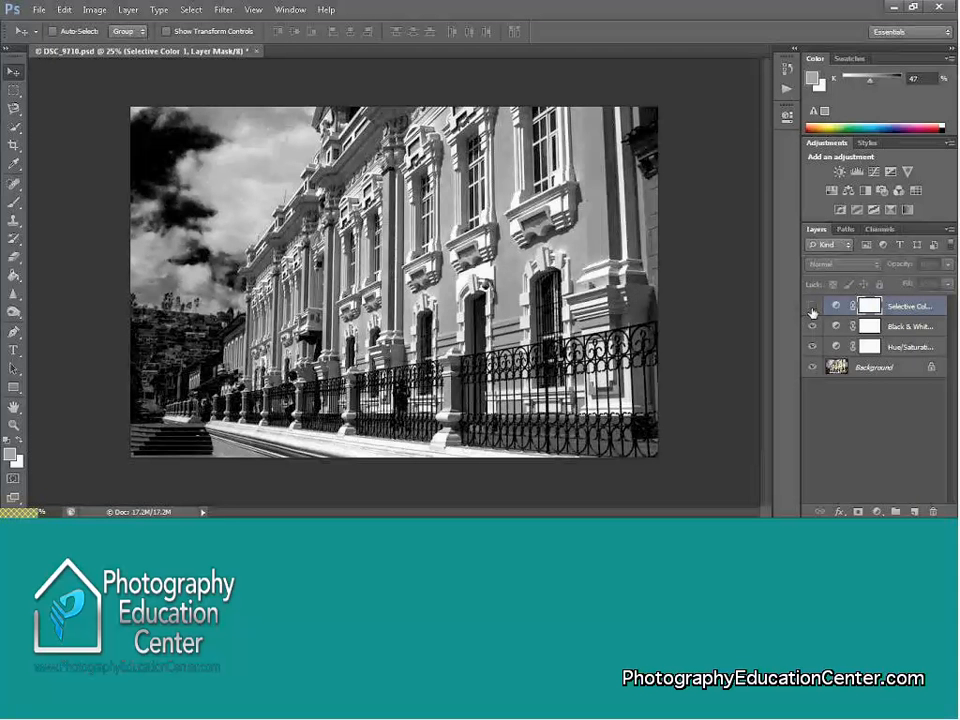
left_click(812, 307)
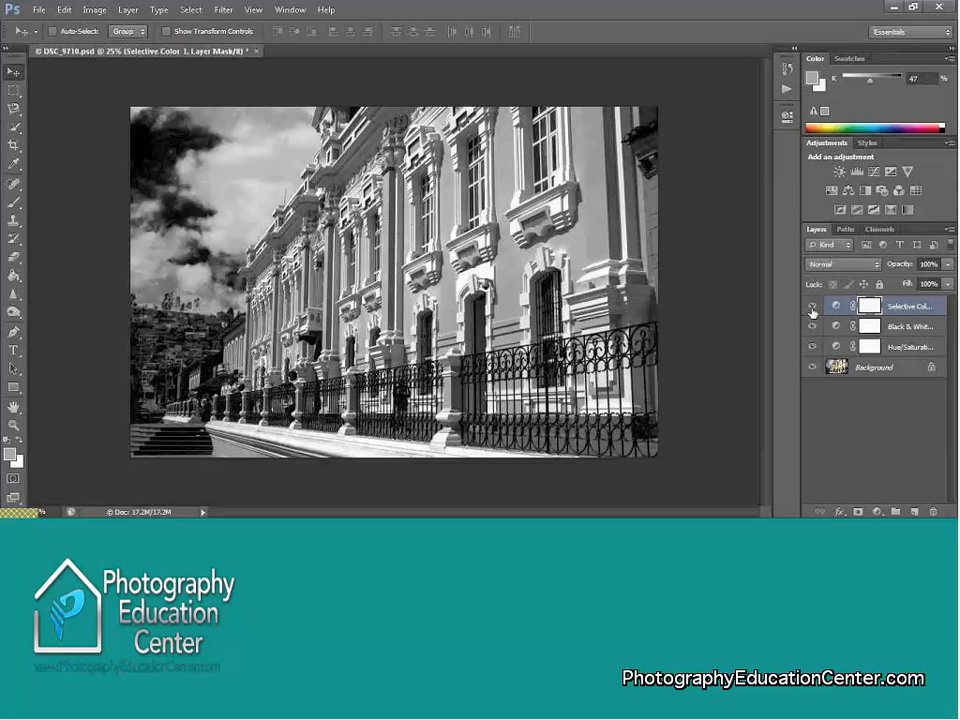
left_click(812, 307)
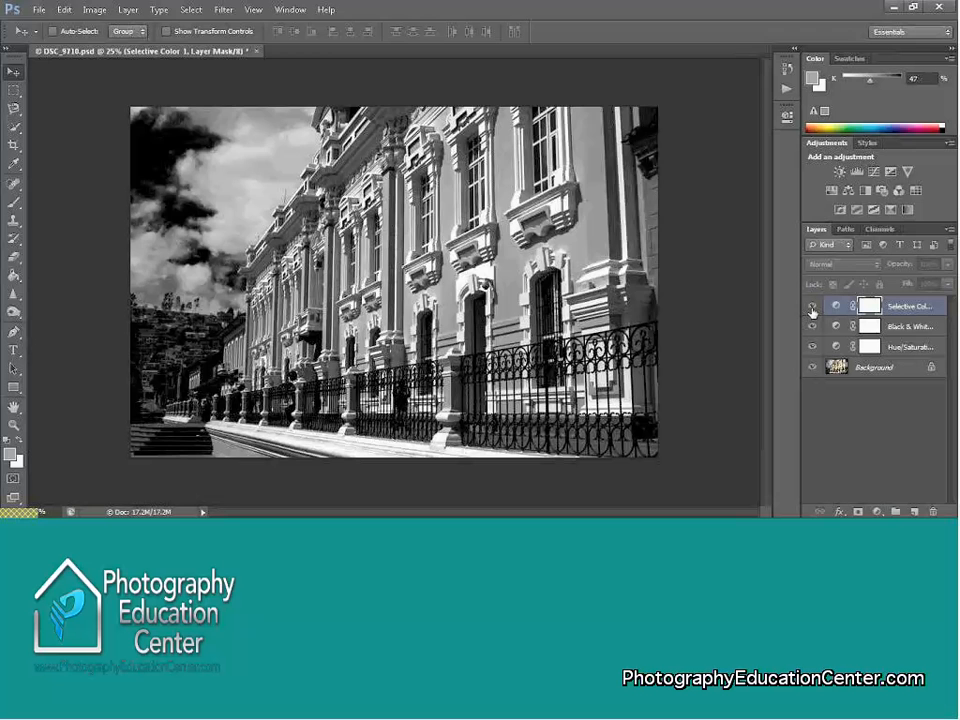
left_click(812, 307)
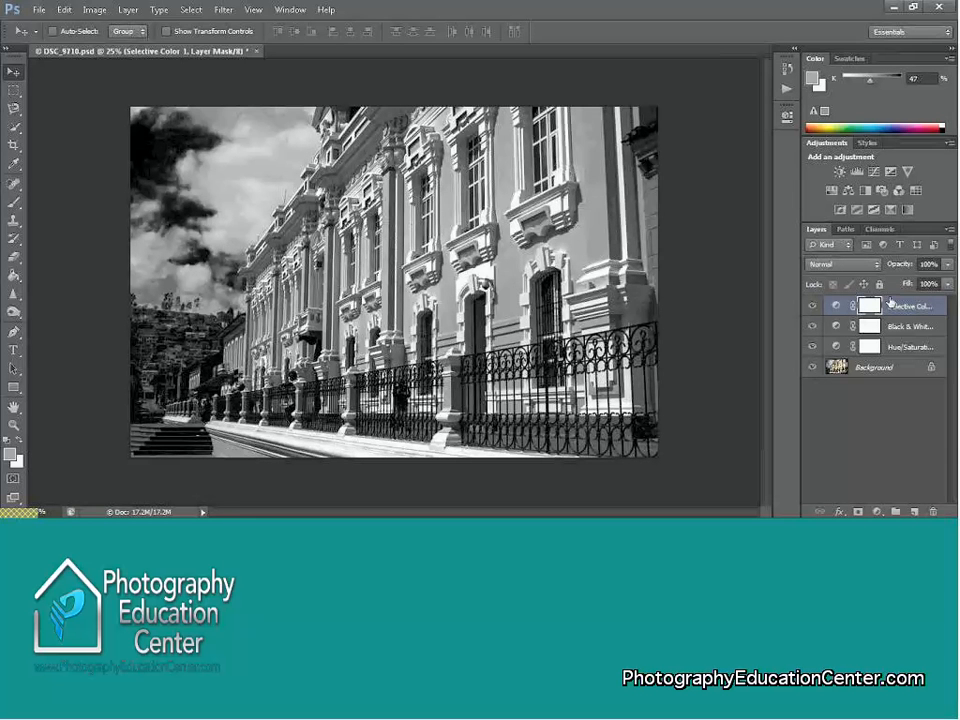
- Raise the Black amount of the Whites to +25% in the Selective Color adjustment layer
left_click(788, 117)
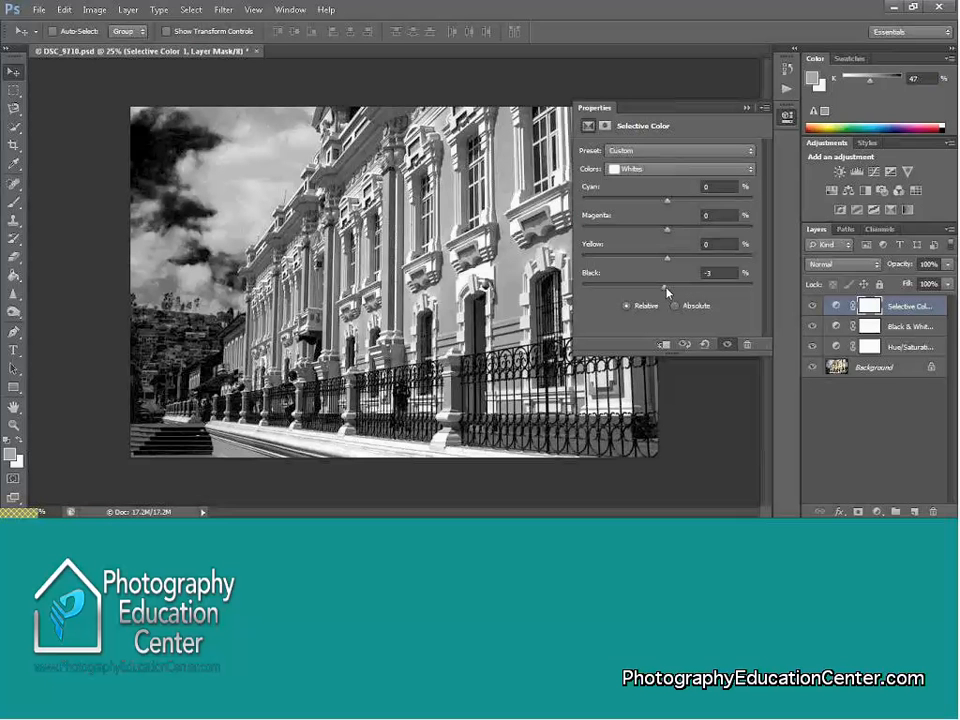
left_click_drag(667, 289, 695, 291)
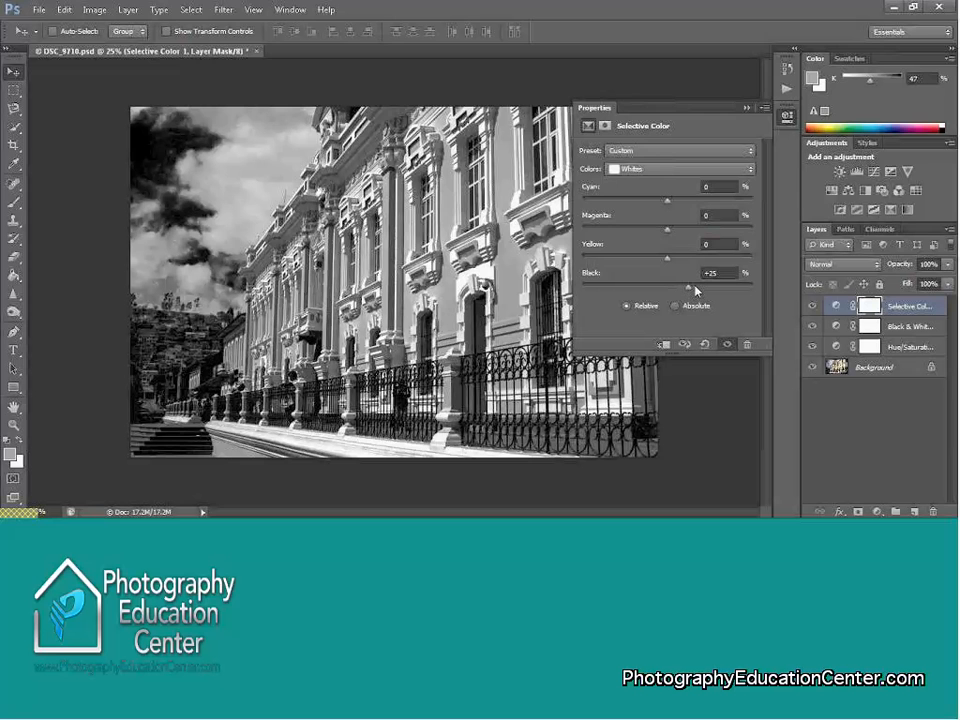
left_click(745, 108)
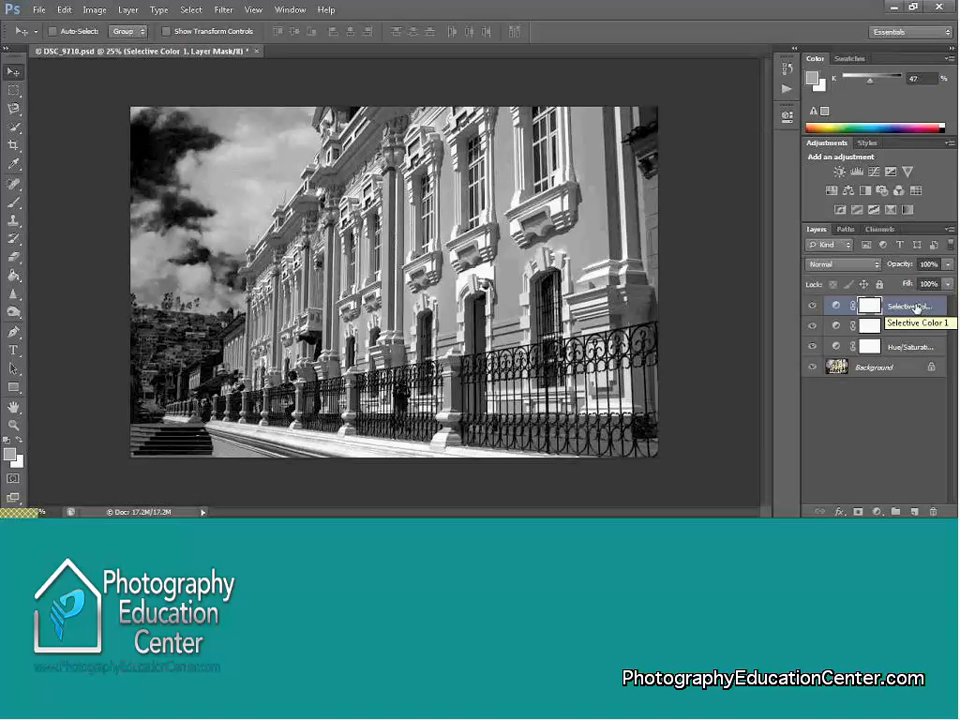
- Create a new normal layer named Layer 1 above the Selective Color layer
left_click(128, 10)
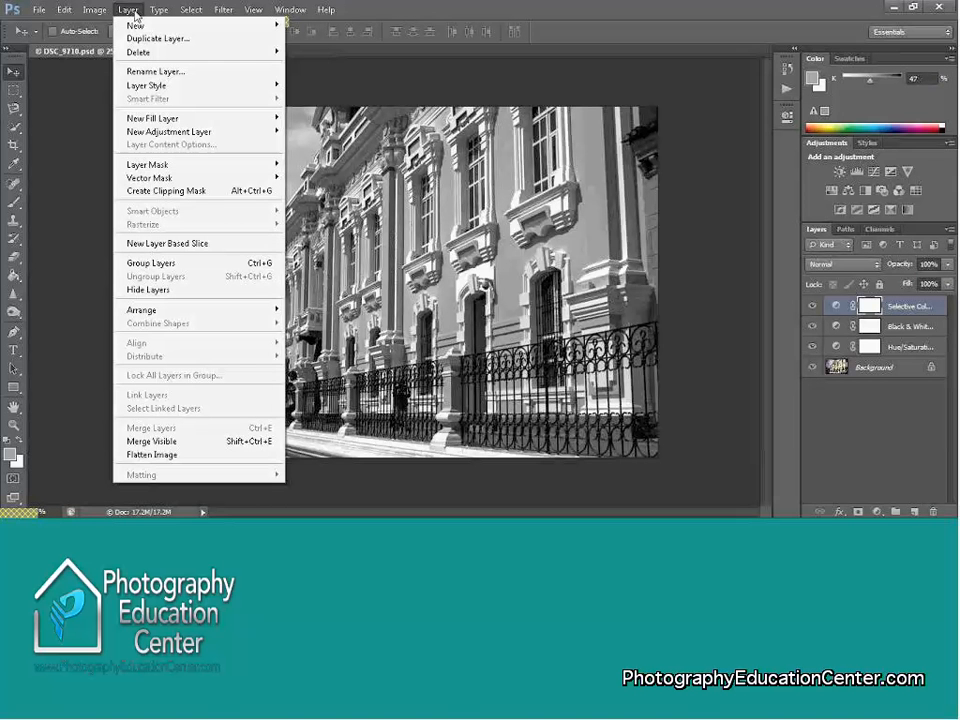
mouse_move(145, 30)
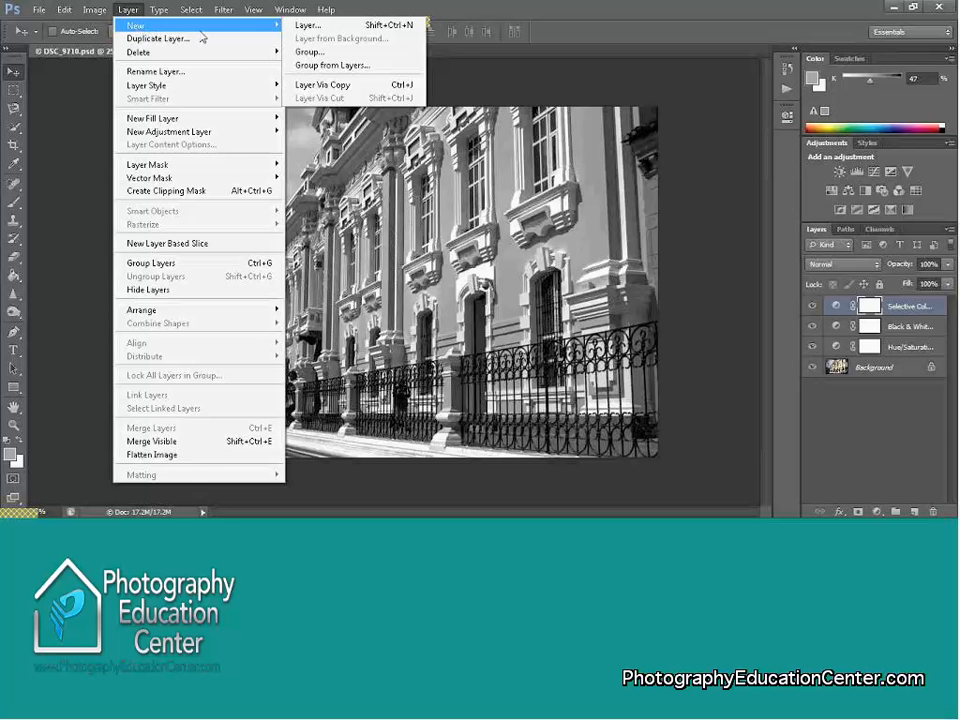
left_click(311, 26)
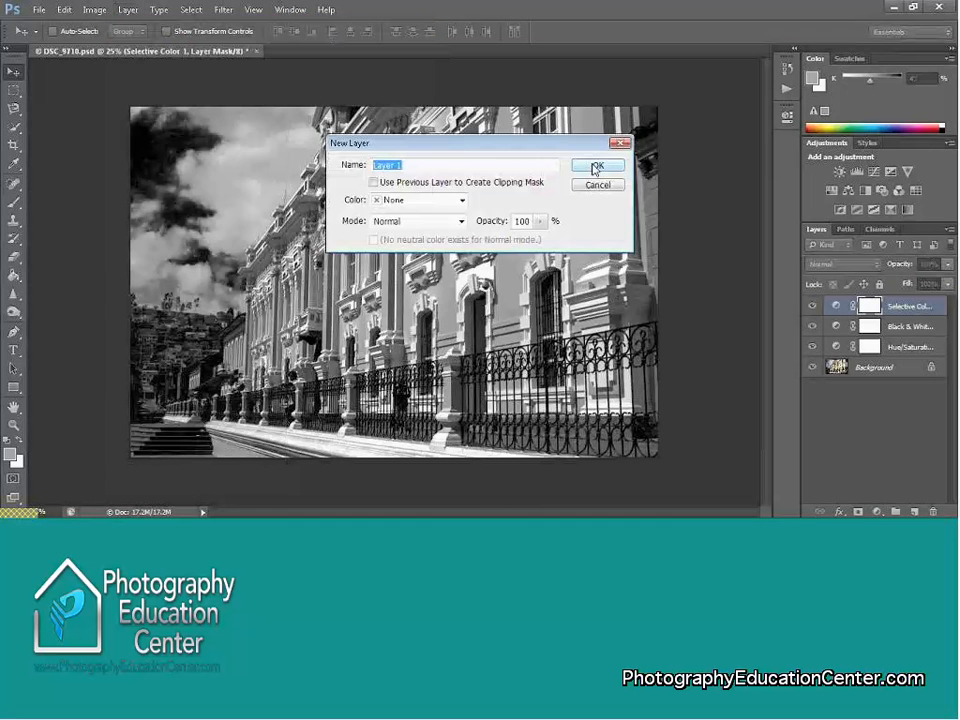
left_click(594, 168)
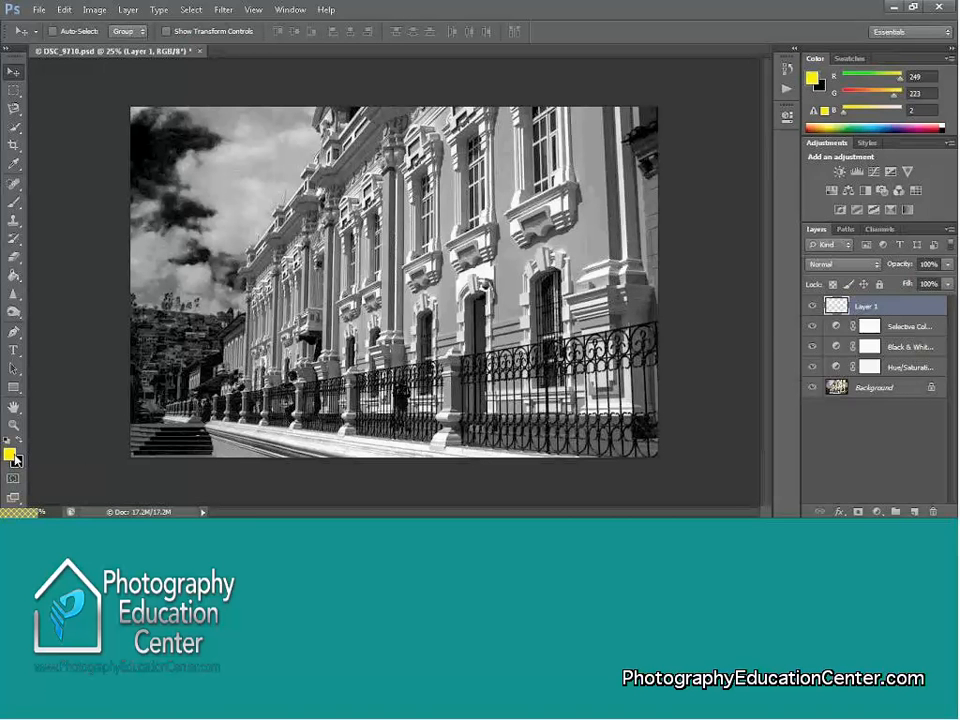
- Try several hues for the foreground color and settle on yellow, f9df02
left_click(11, 455)
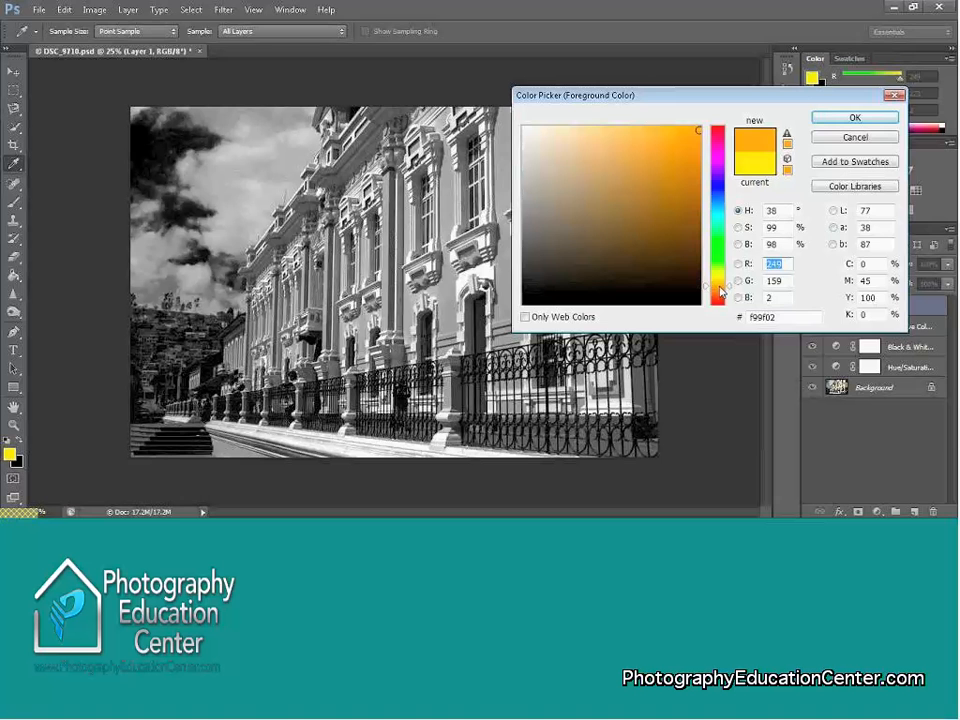
left_click(724, 258)
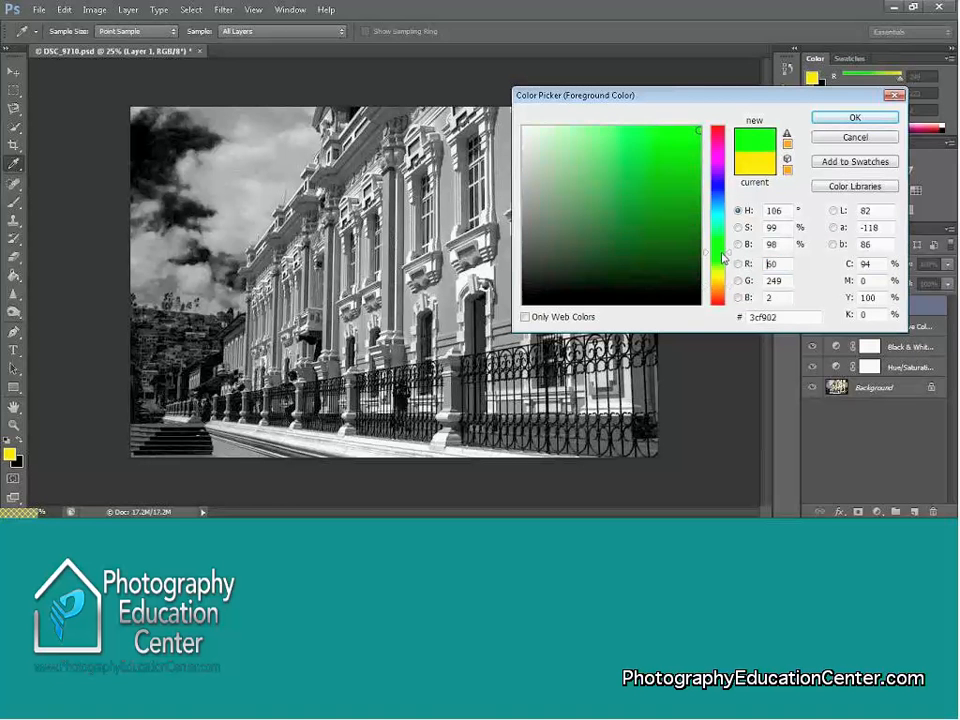
left_click_drag(724, 258, 724, 191)
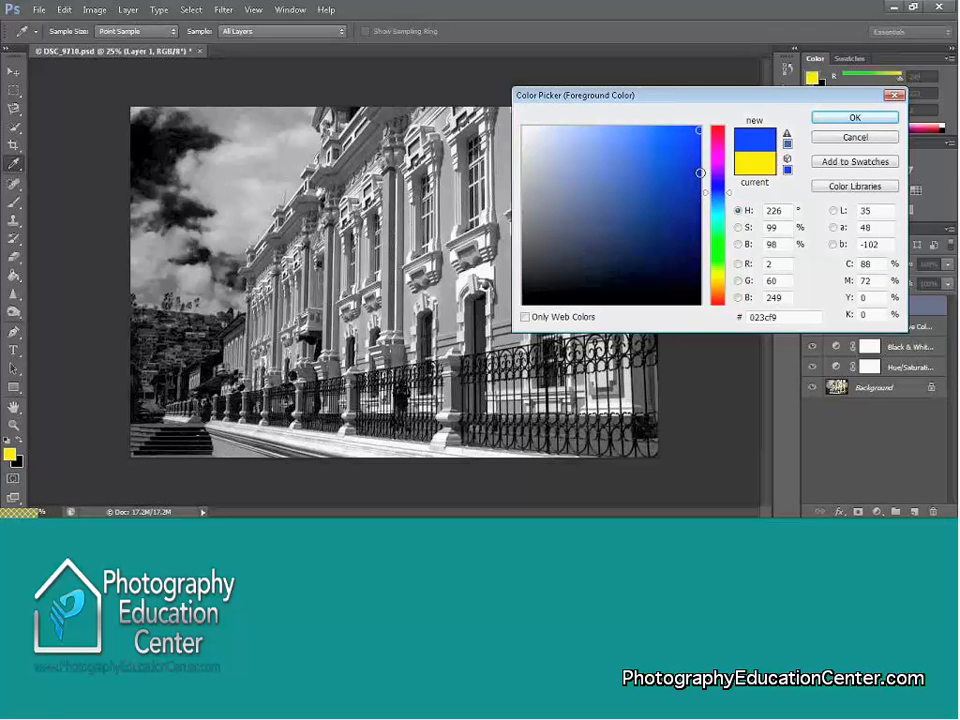
left_click(724, 155)
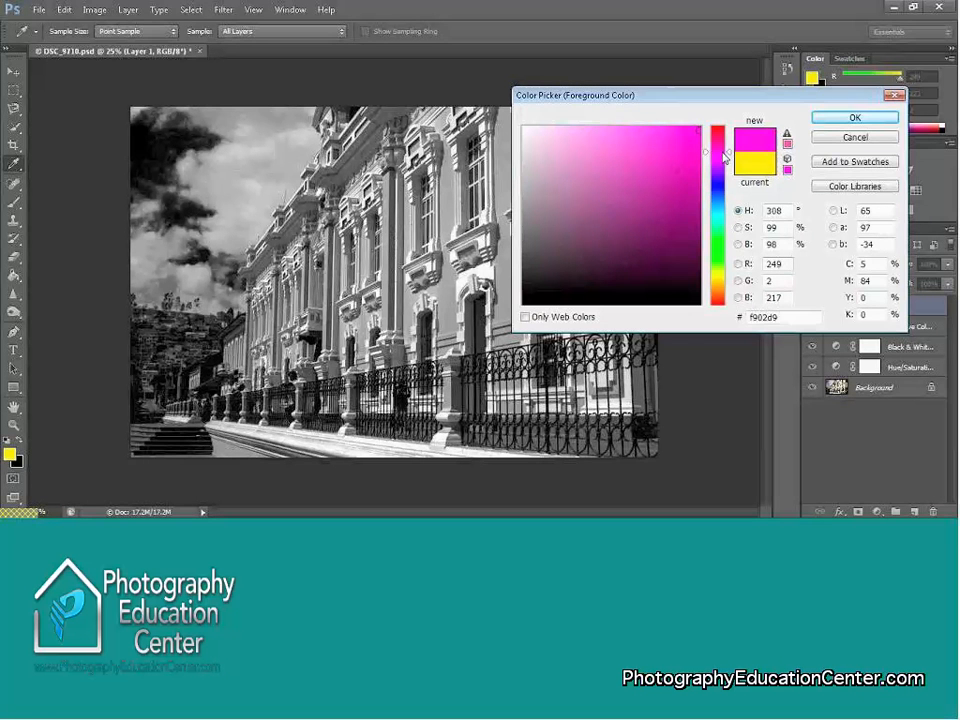
left_click(720, 133)
left_click(721, 278)
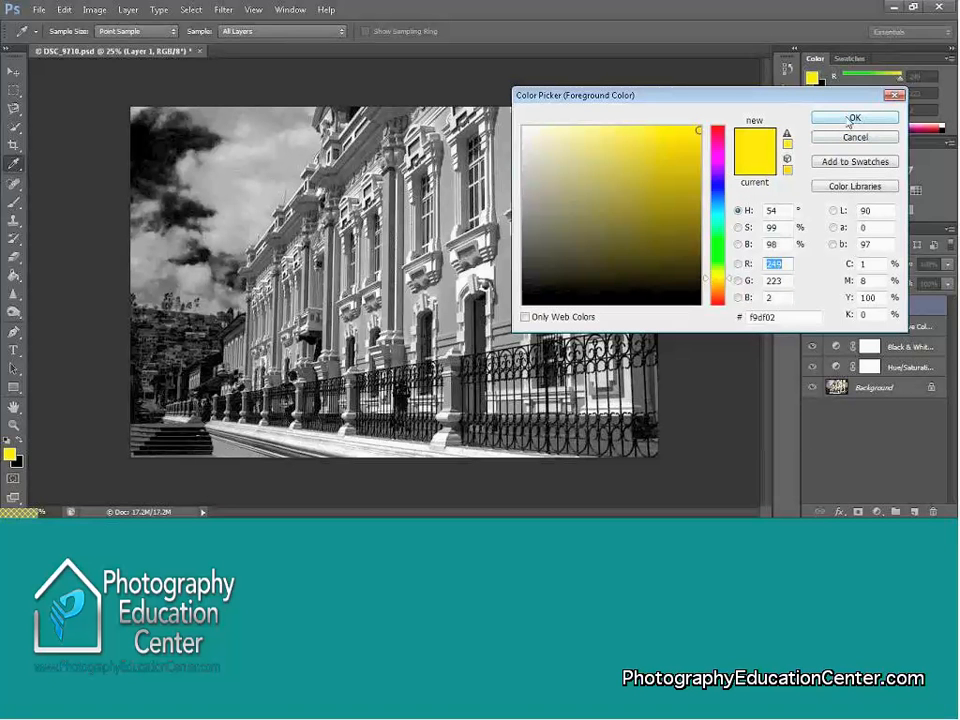
left_click(851, 119)
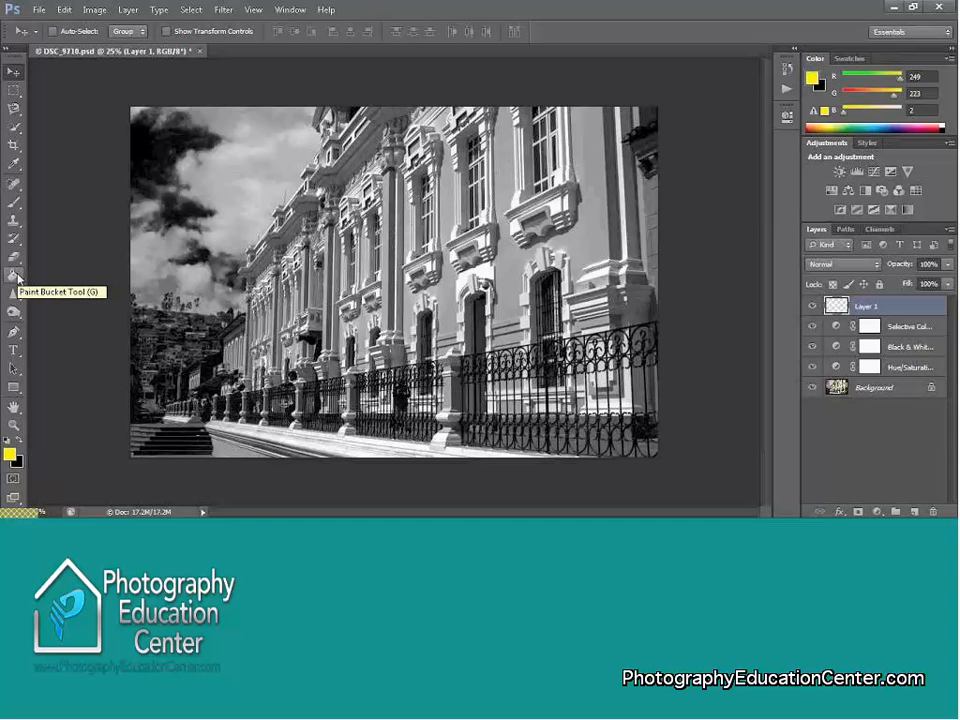
- Fill the whole of Layer 1 with the yellow foreground color using the Paint Bucket tool
left_click(15, 276)
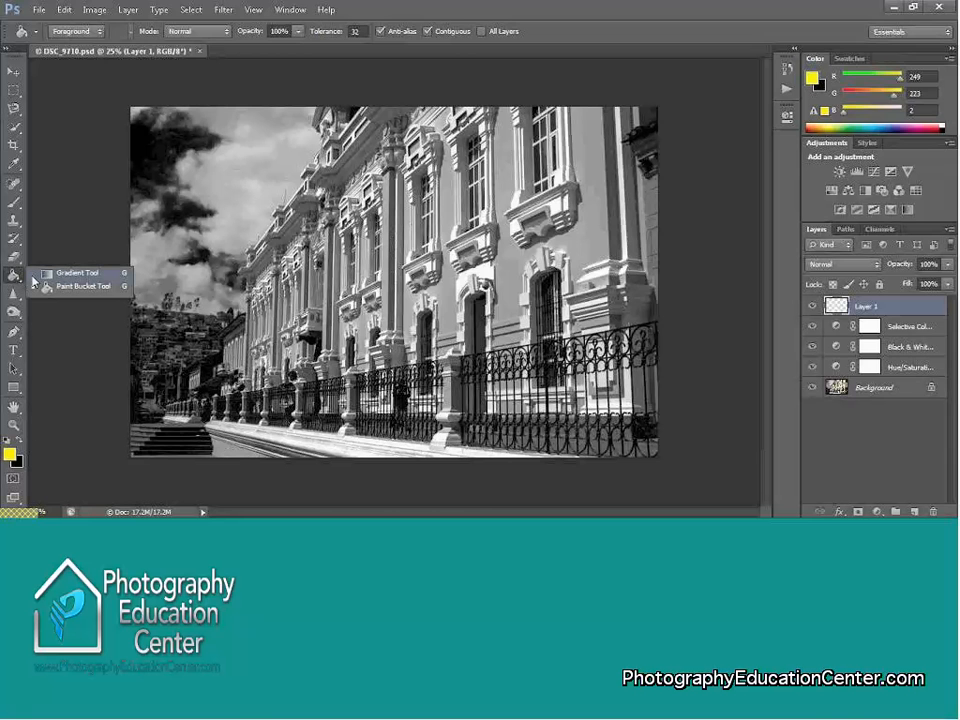
left_click(50, 276)
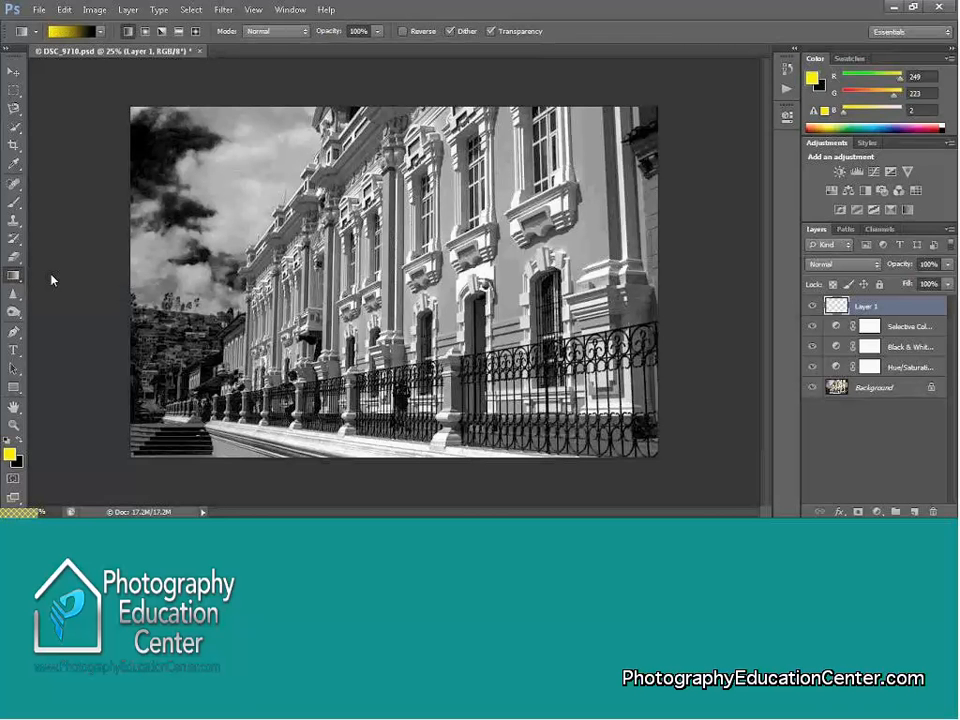
right_click(21, 277)
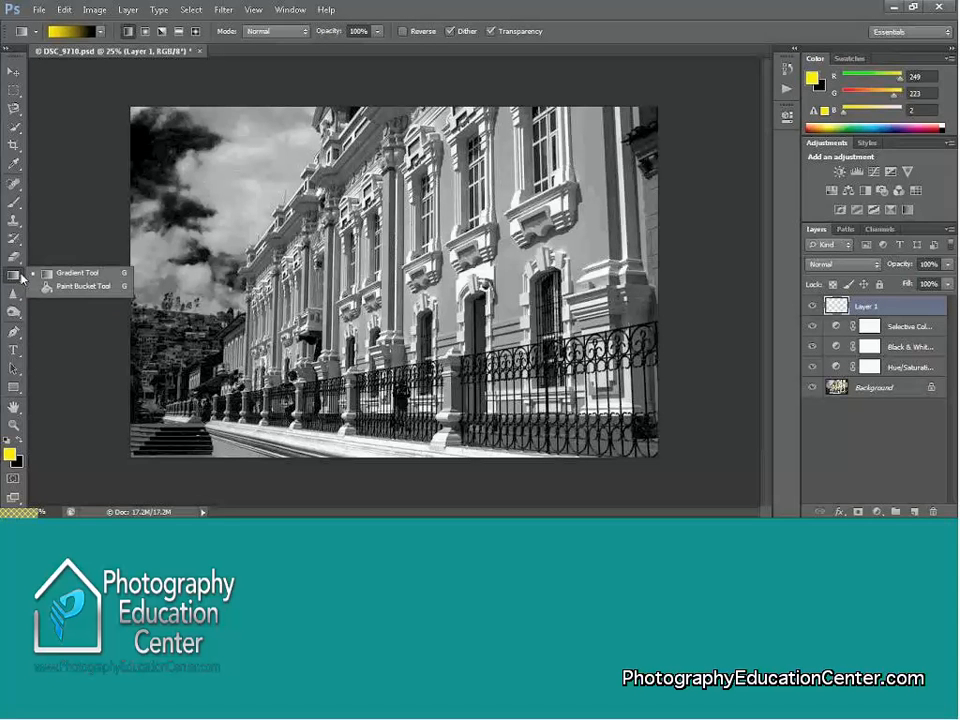
left_click(72, 288)
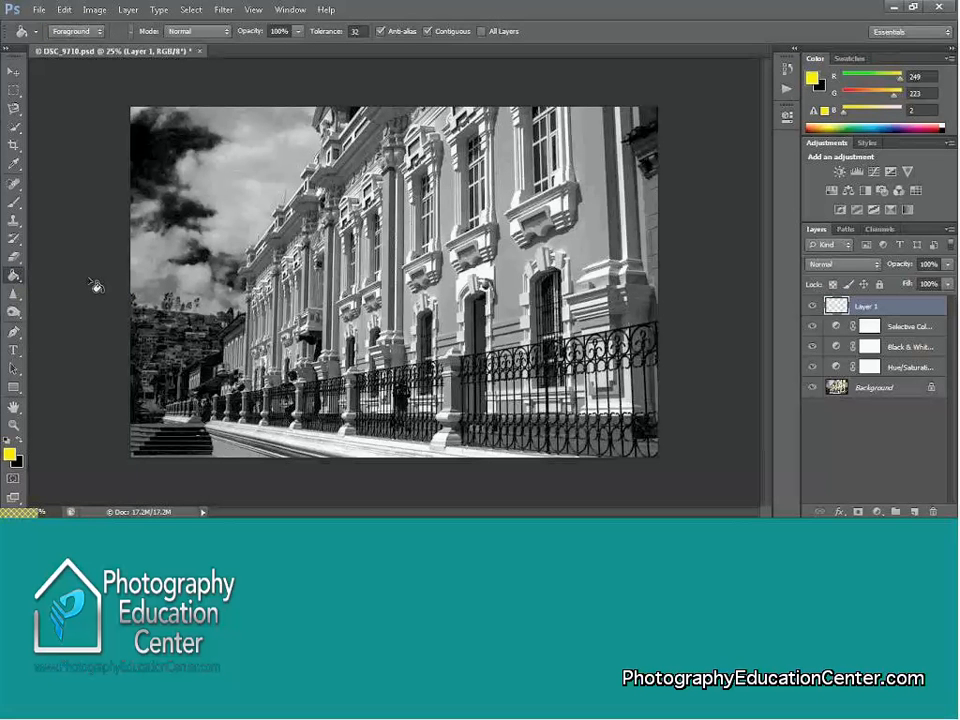
left_click(199, 153)
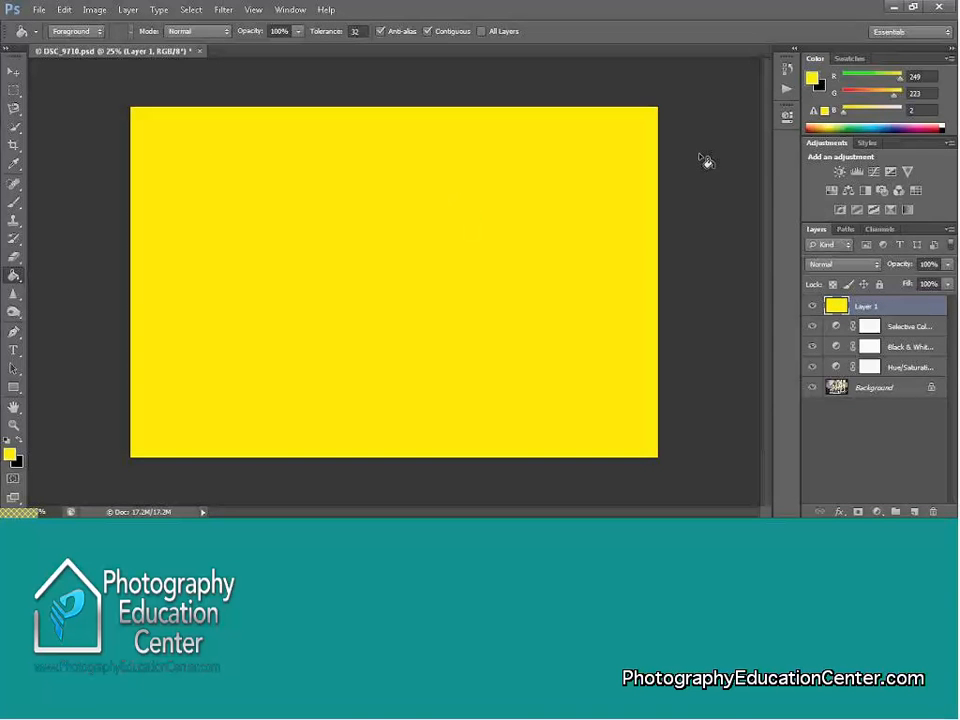
- Set the yellow layer's blend mode to Overlay and lower its opacity to 7%
left_click(867, 266)
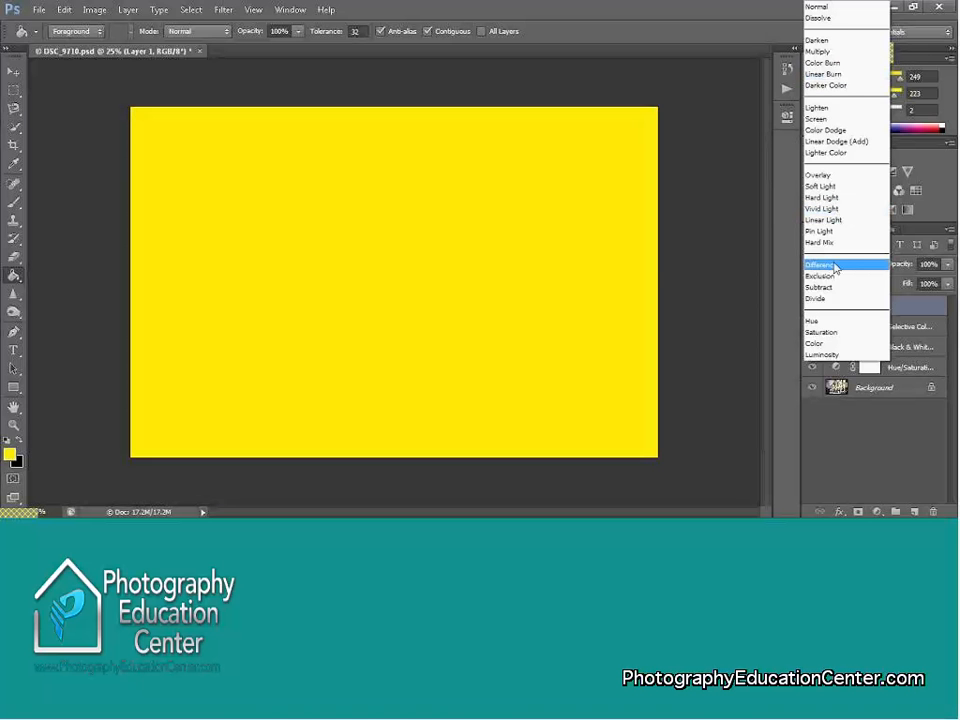
left_click(853, 177)
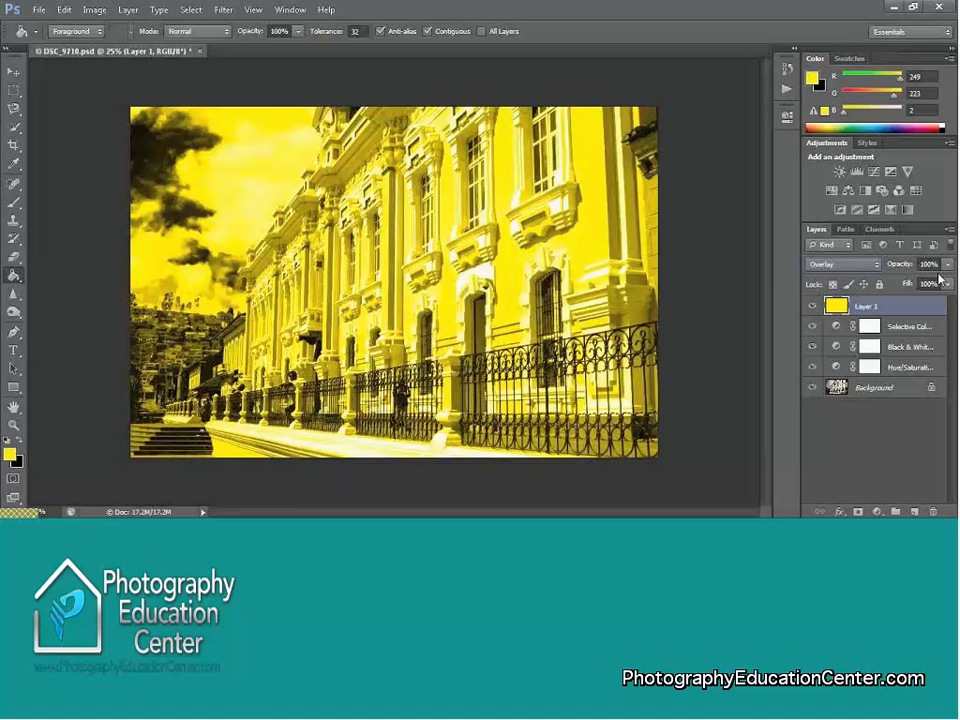
left_click(948, 265)
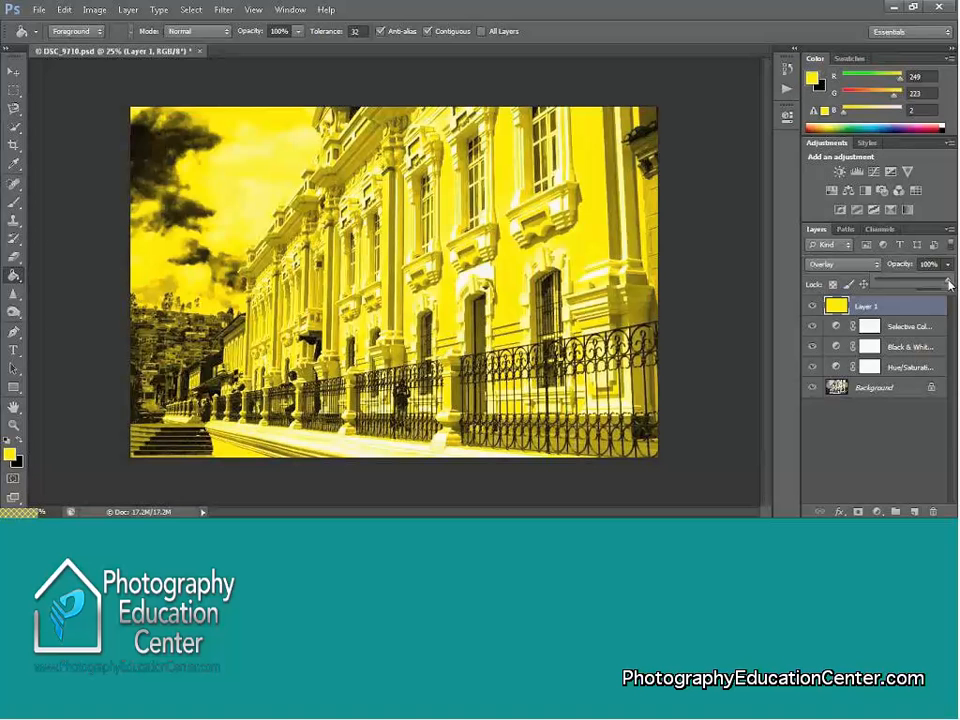
left_click_drag(950, 286, 910, 287)
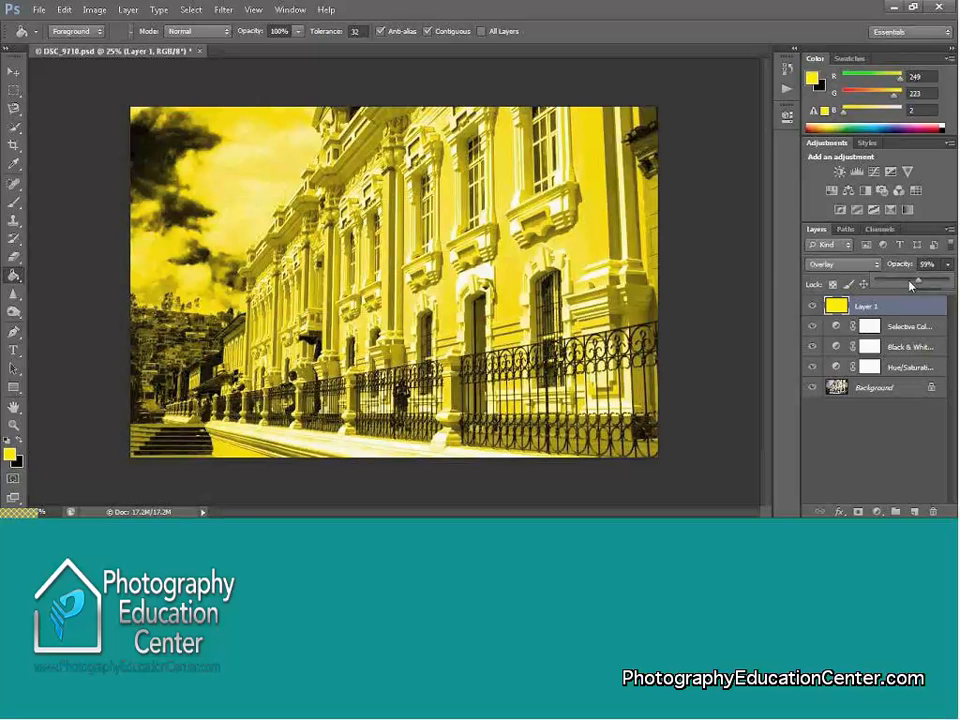
left_click_drag(910, 287, 885, 285)
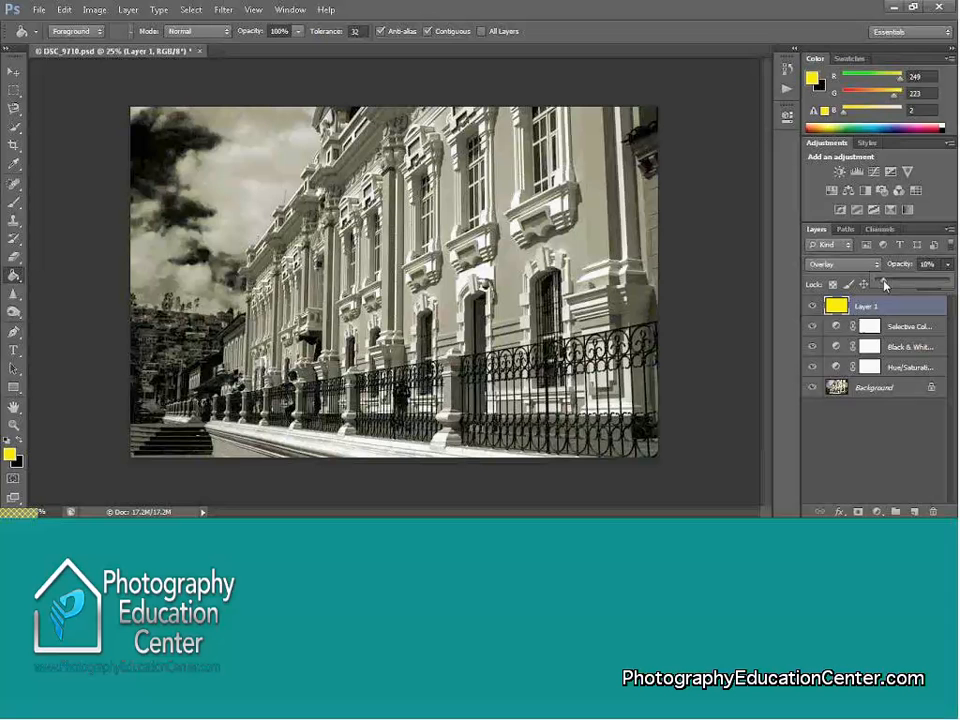
left_click_drag(882, 285, 880, 285)
left_click_drag(882, 285, 881, 285)
left_click(919, 229)
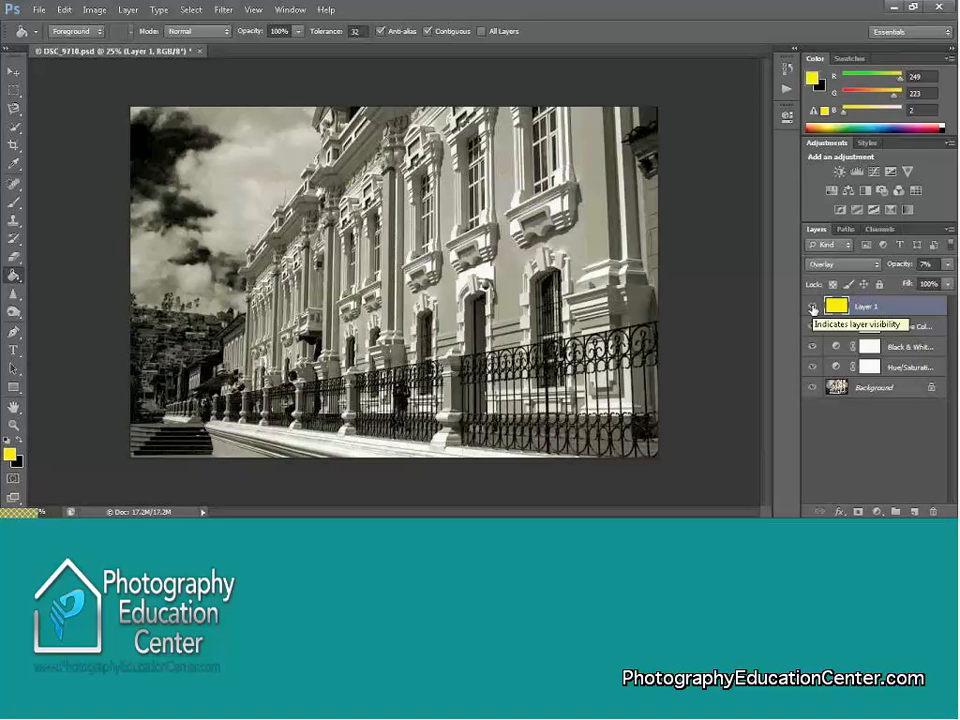
- Toggle the yellow Layer 1 off and on to compare the photo with and without the tint
left_click(812, 308)
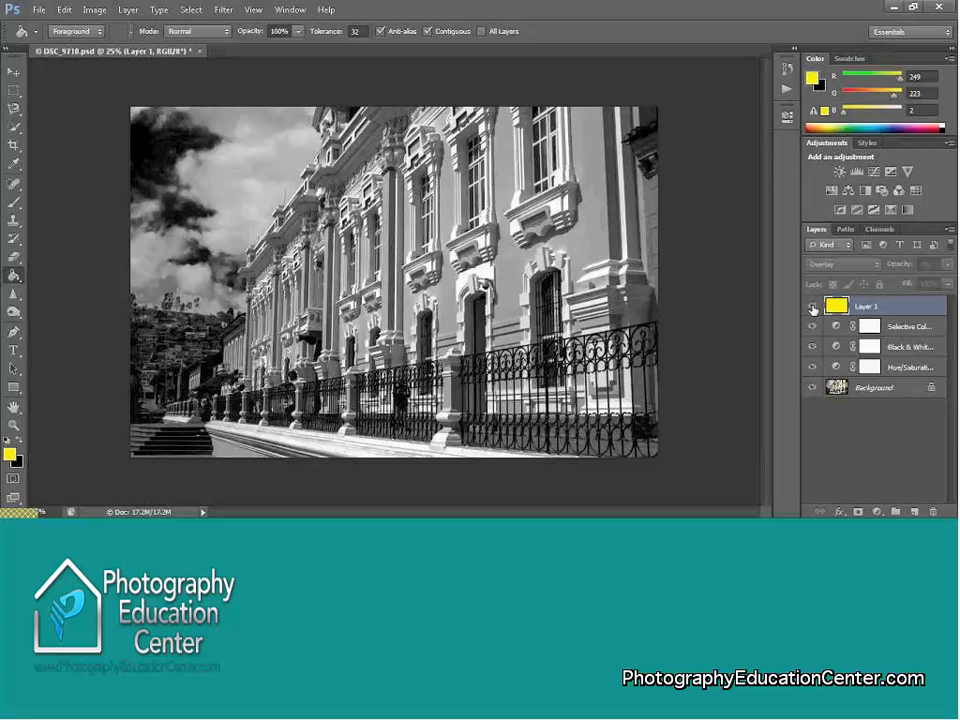
left_click(813, 307)
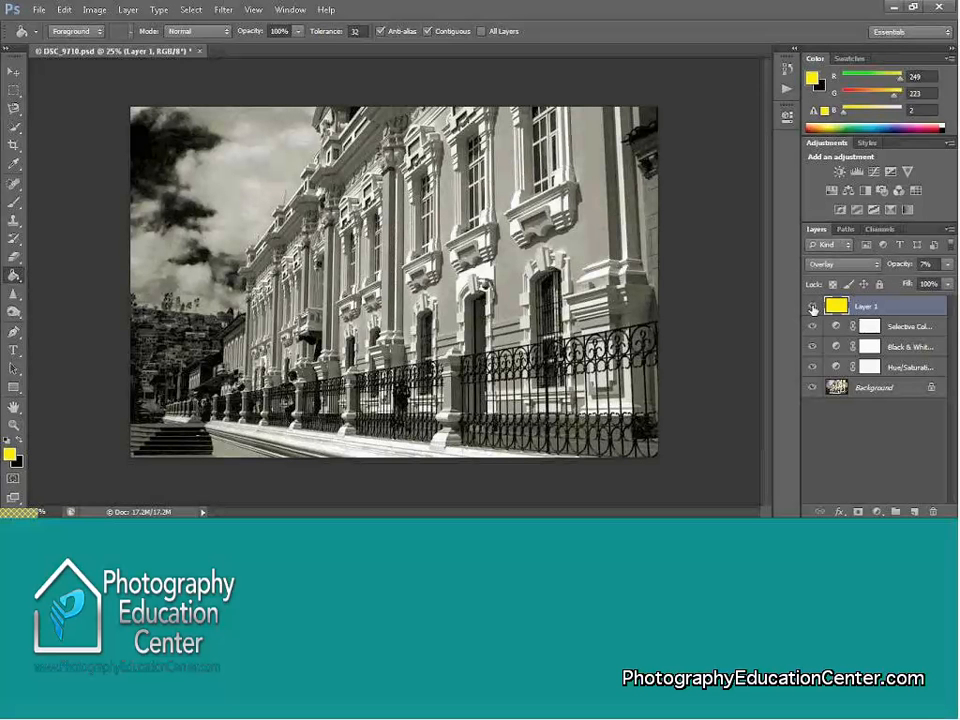
left_click(813, 307)
- Raise the Black value of the Whites in the Selective Color adjustment layer to about +60%
left_click(909, 334)
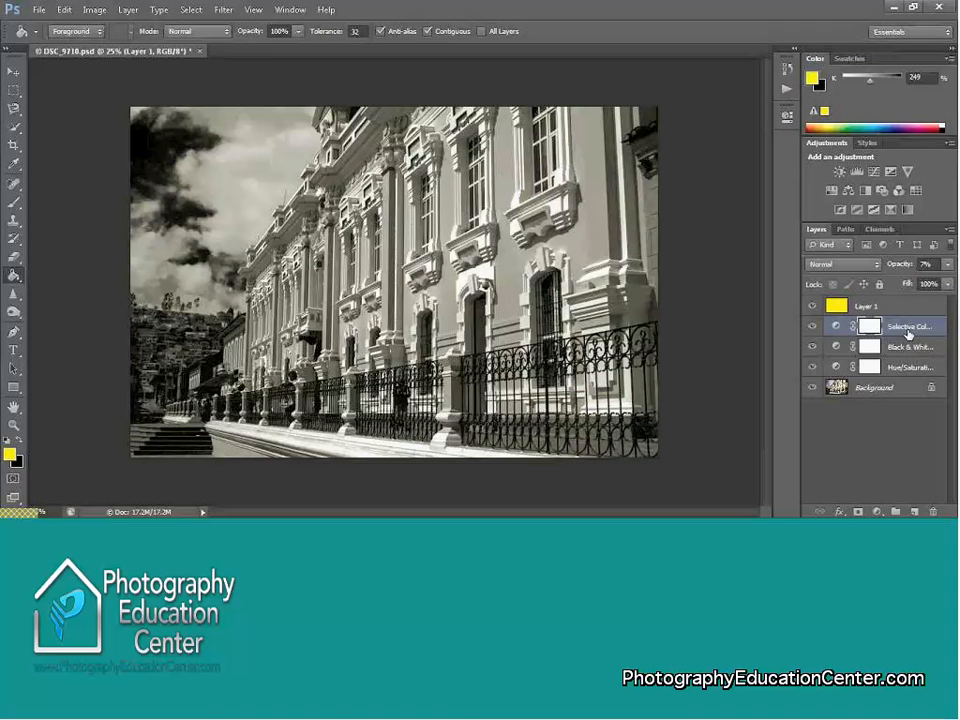
left_click(789, 120)
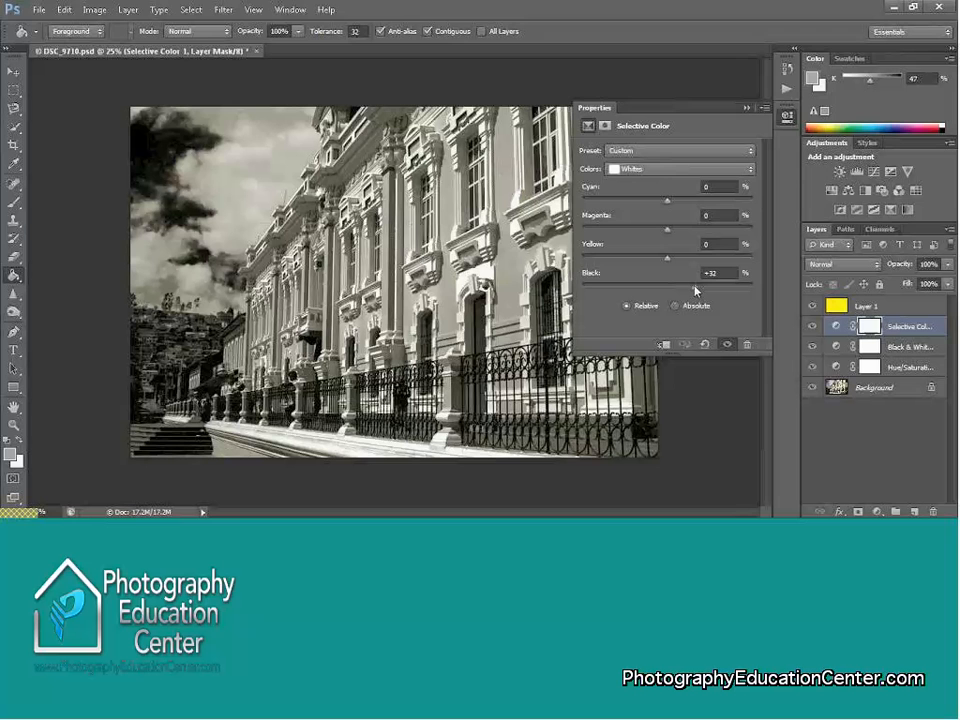
left_click_drag(695, 290, 720, 272)
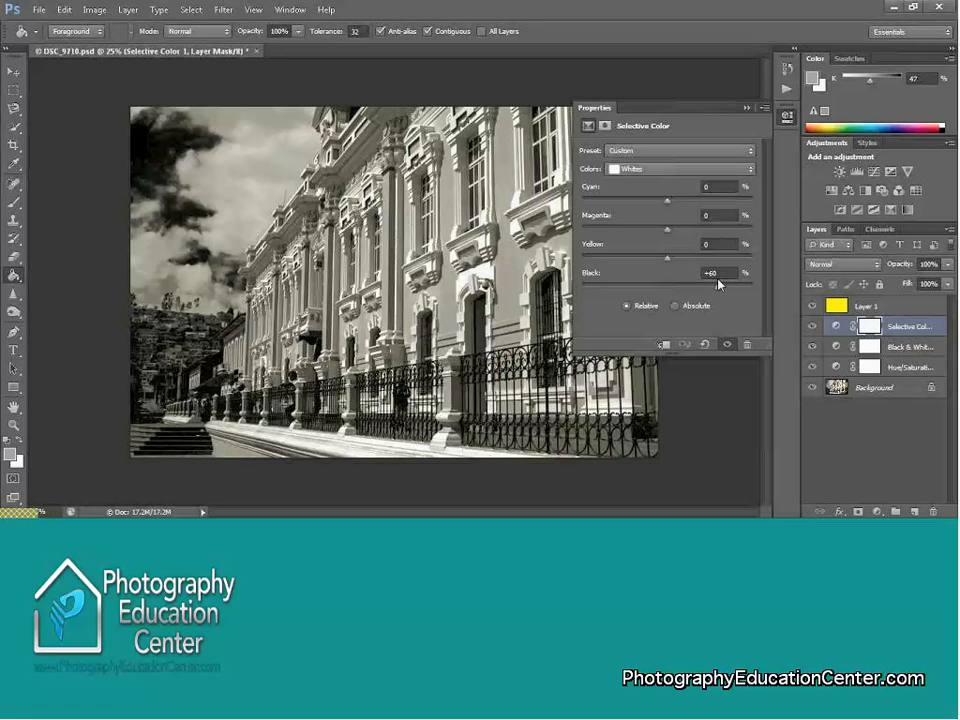
- For the Selective Color Neutrals, try Yellow at about -20%, reset it to 0, and fine-tune Black to a slightly negative value
left_click(700, 173)
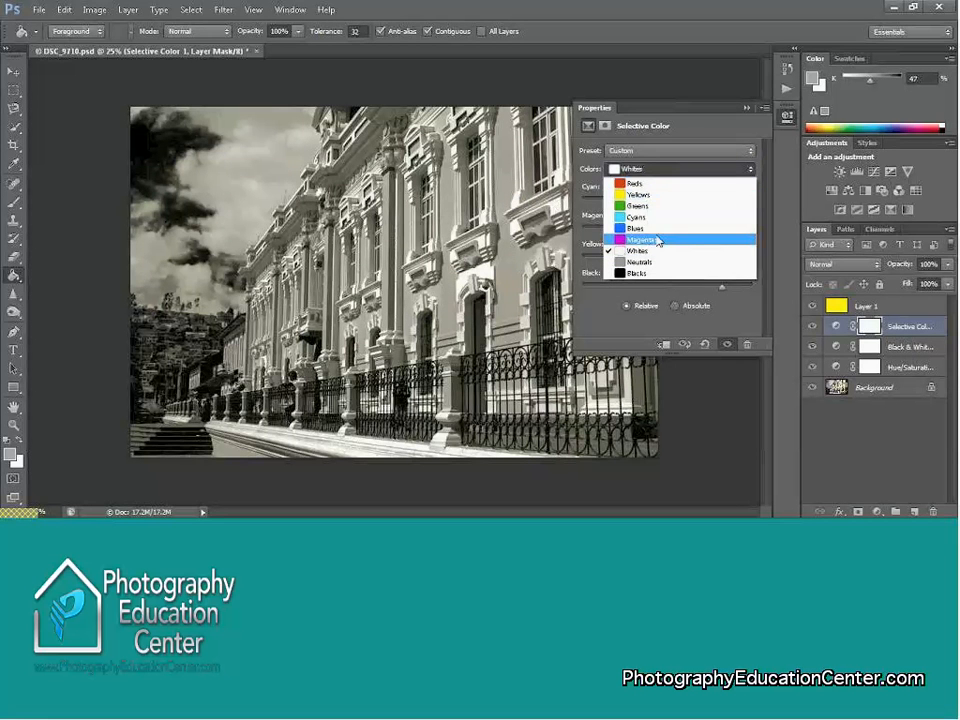
left_click(649, 263)
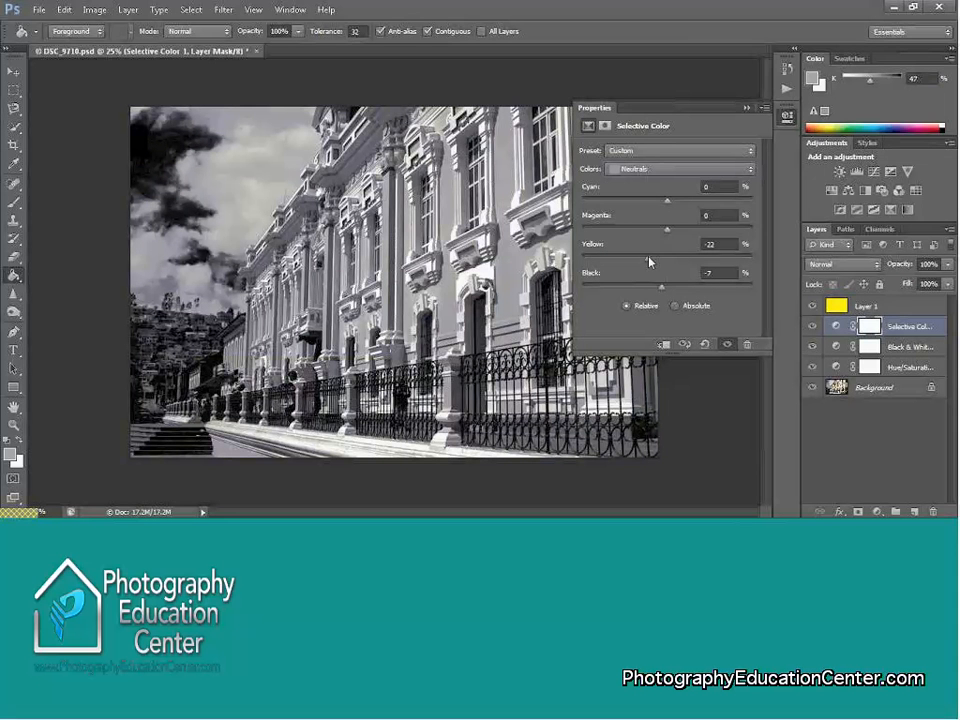
left_click_drag(649, 259, 652, 259)
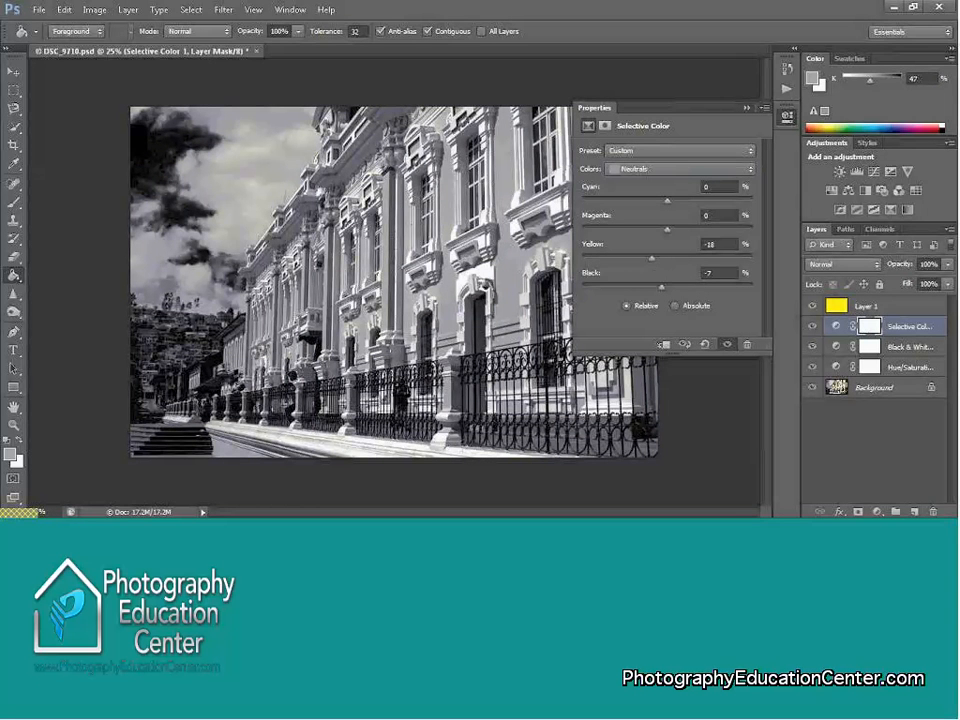
left_click(667, 258)
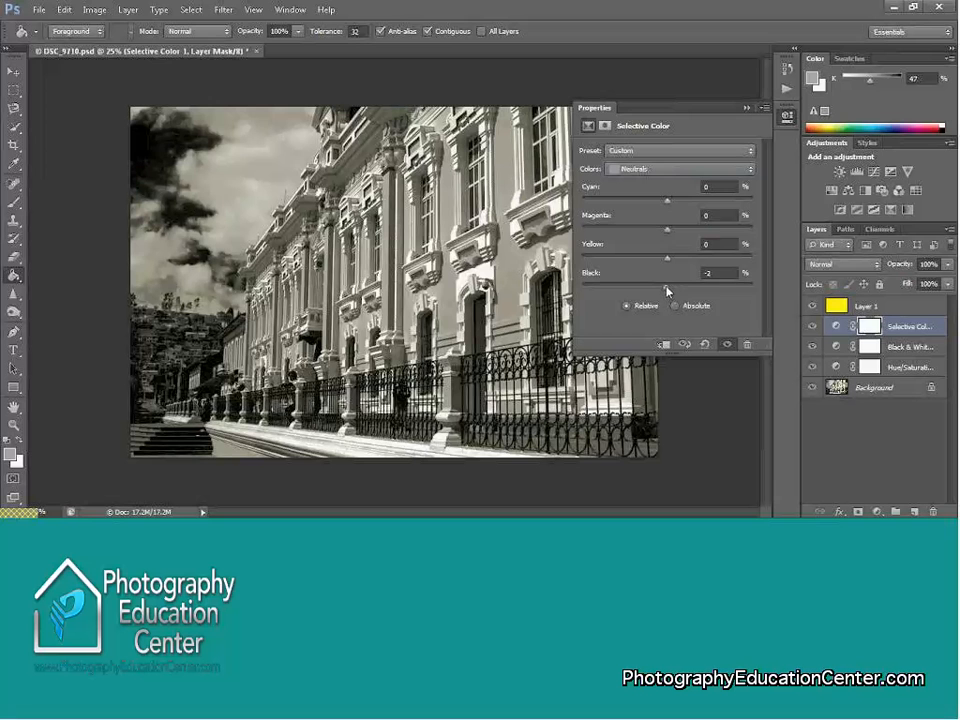
left_click_drag(667, 290, 664, 289)
left_click(167, 196)
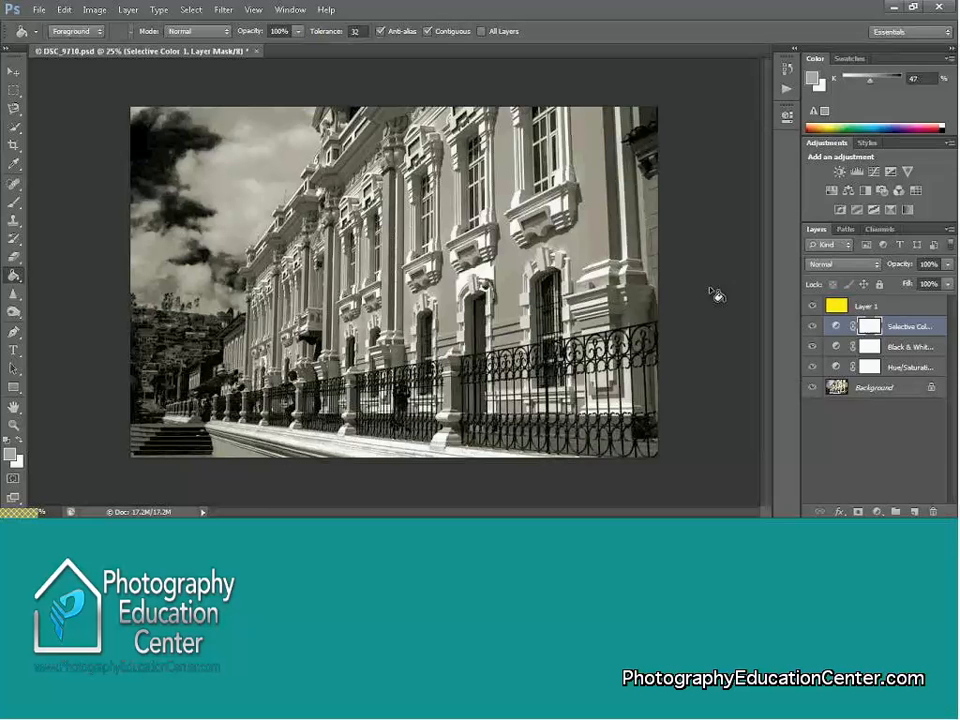
- Select the yellow Overlay layer, Layer 1, and hide it
left_click(884, 311)
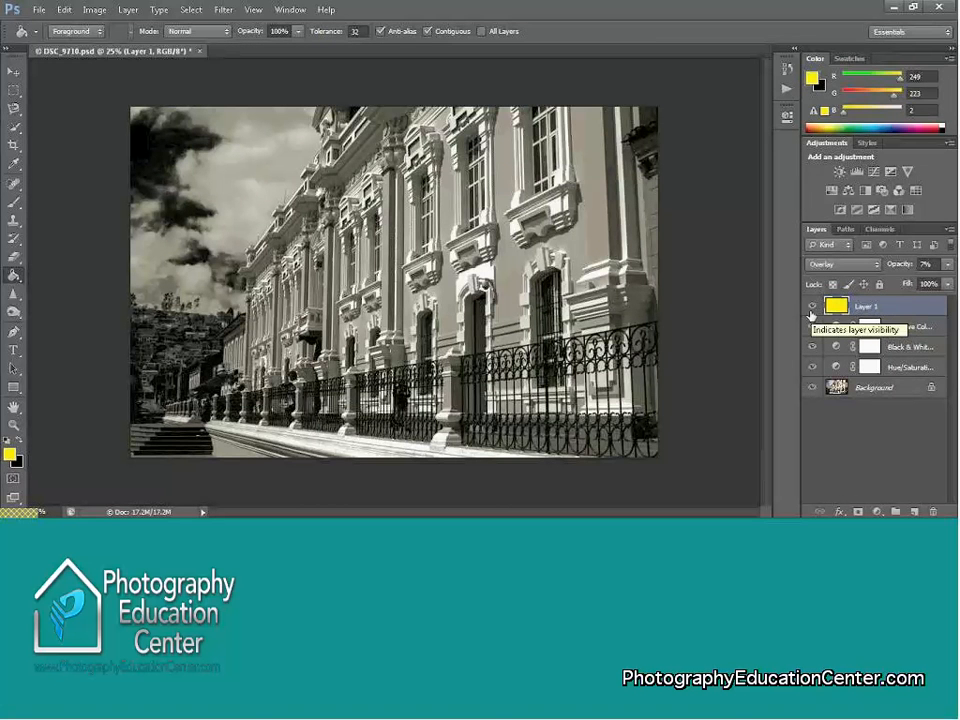
left_click(811, 308)
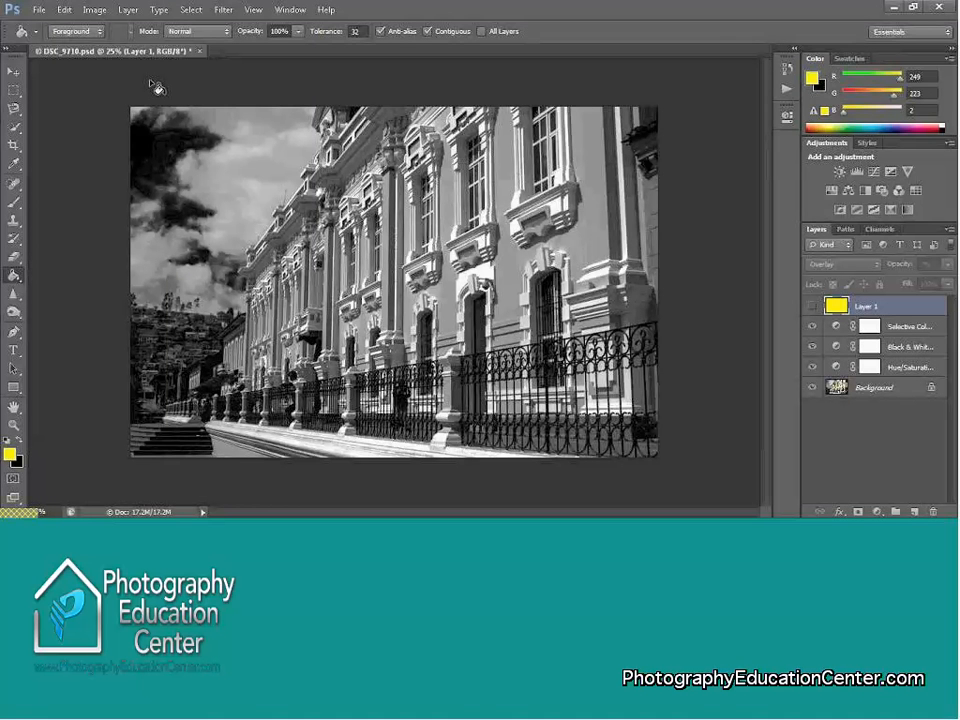
- Create a new normal layer named Layer 2 above the hidden yellow layer
left_click(160, 10)
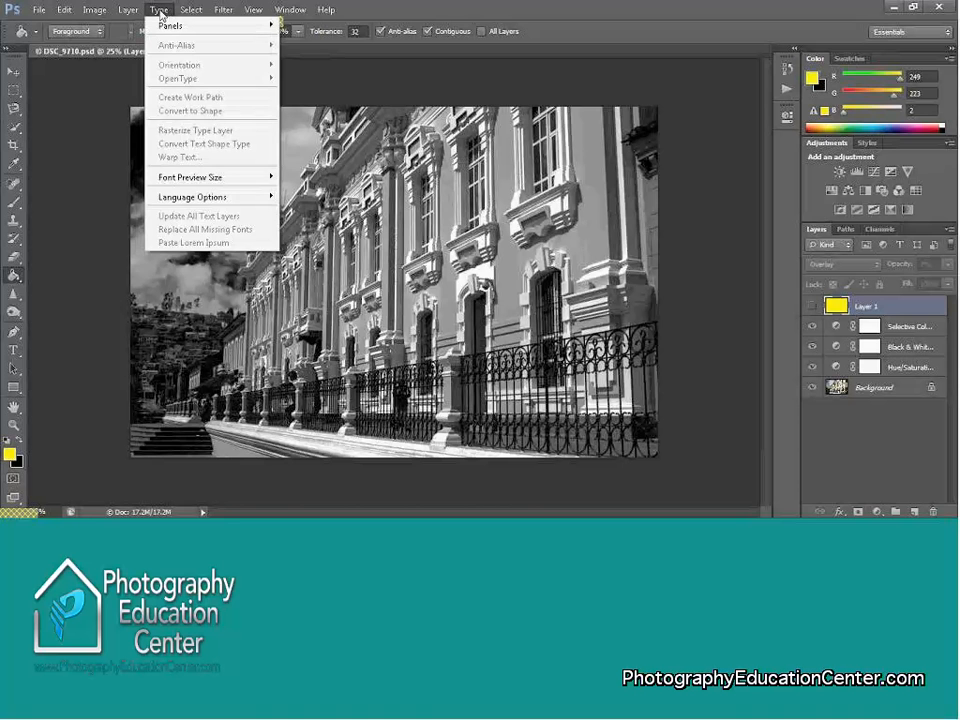
mouse_move(128, 12)
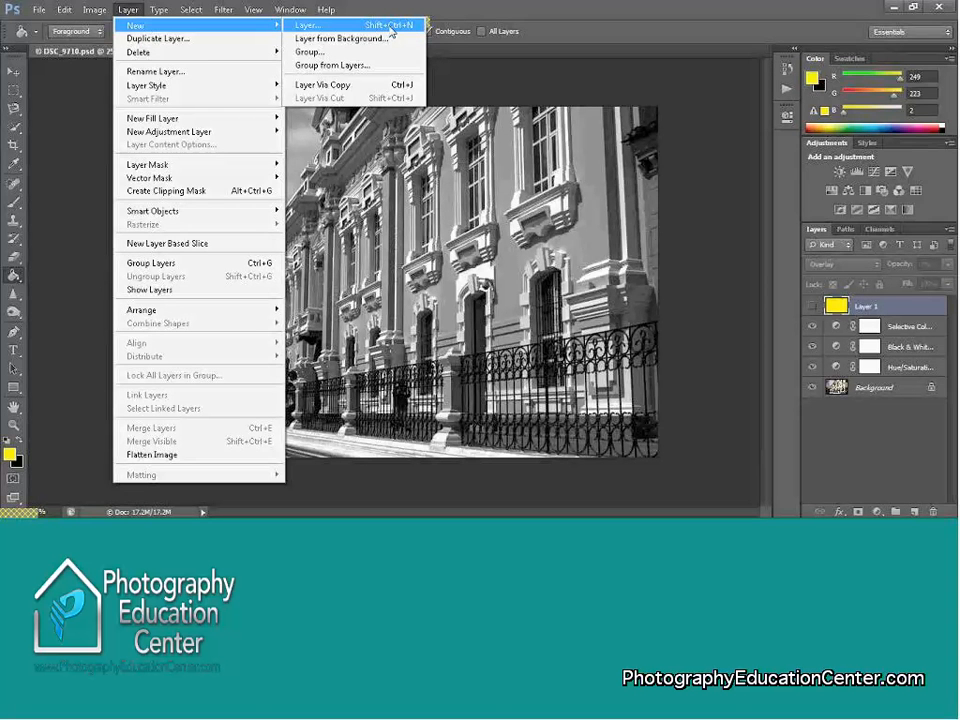
left_click(391, 26)
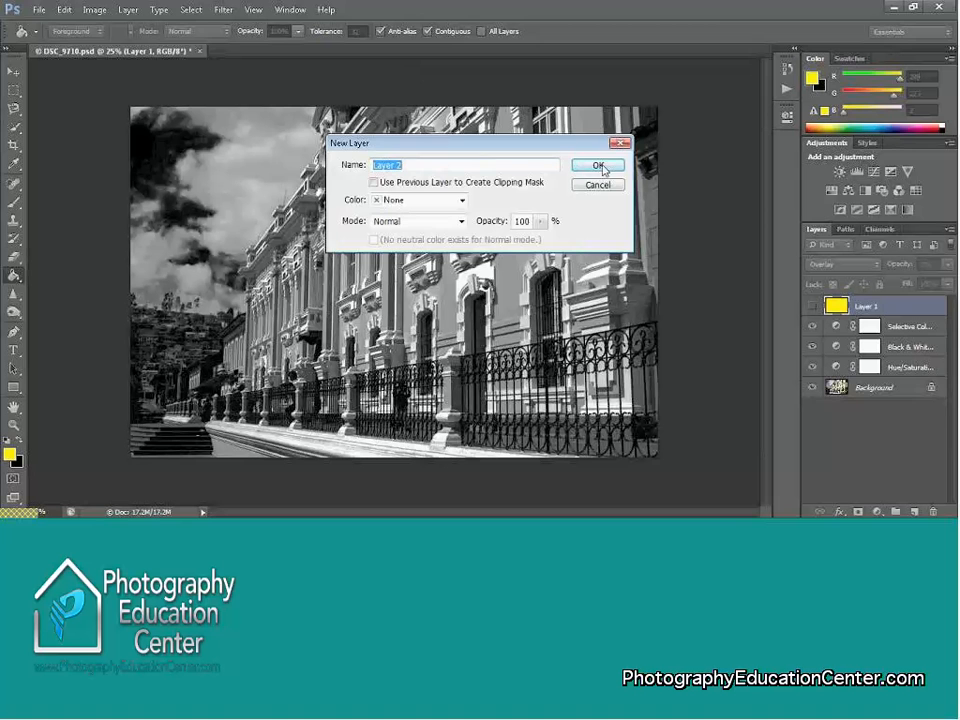
left_click(598, 166)
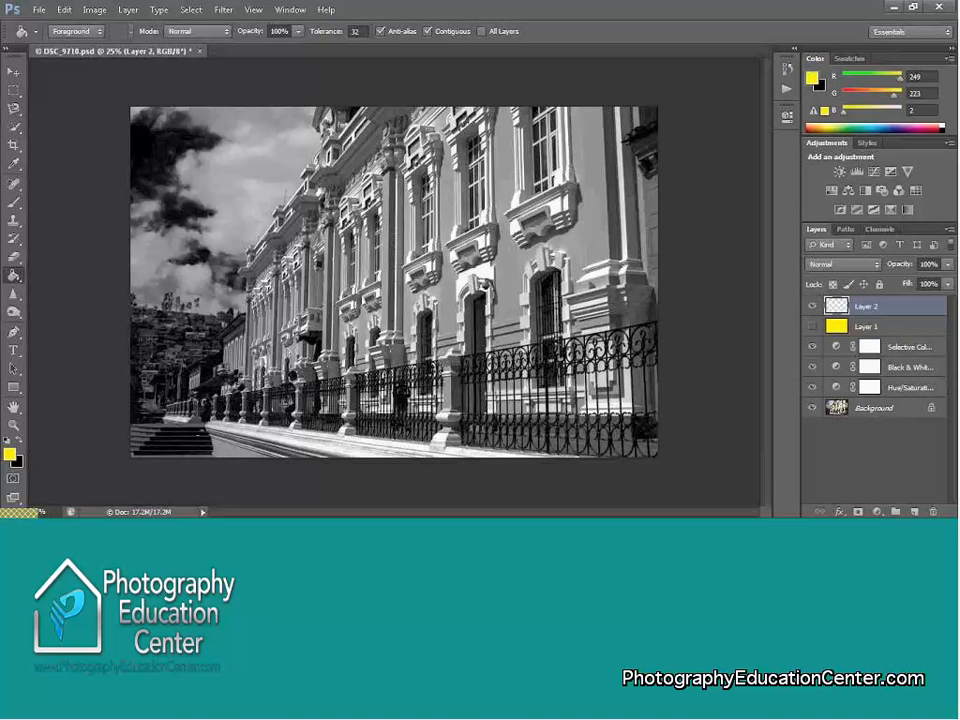
- Fill Layer 2 with blue (RGB 2, 14, 249) and blend it as Overlay at 17% opacity
left_click(10, 456)
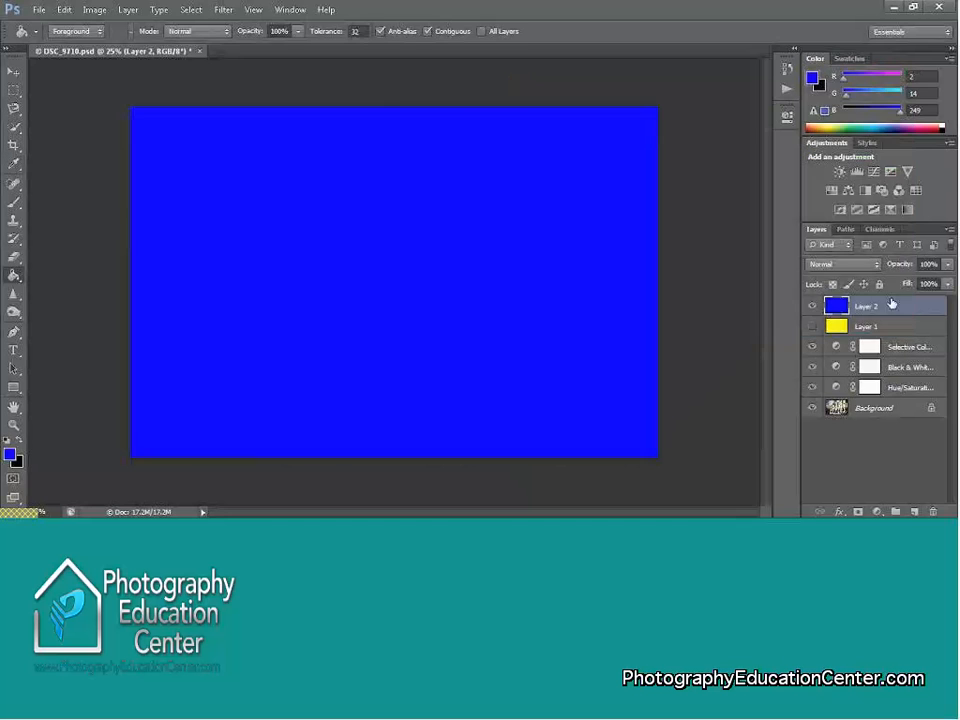
left_click(860, 265)
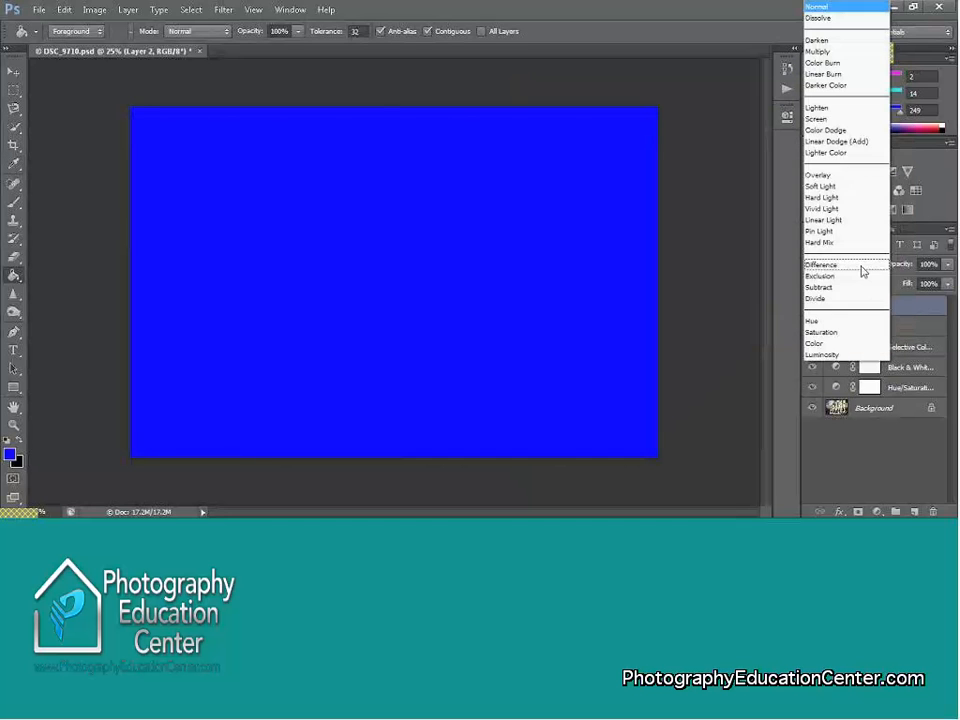
left_click(829, 180)
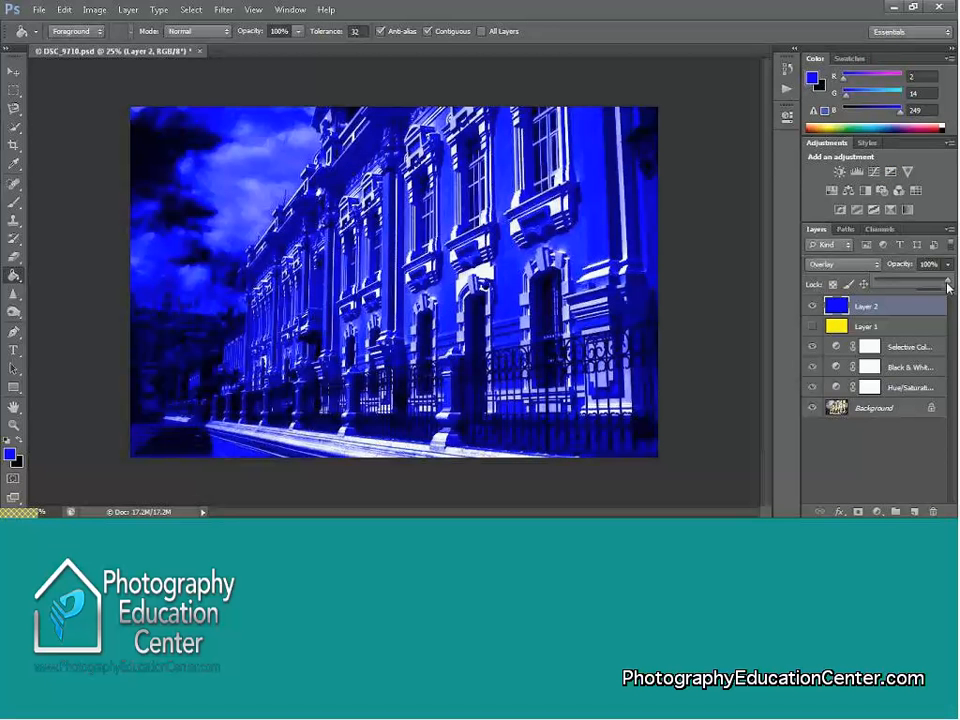
left_click_drag(948, 287, 894, 287)
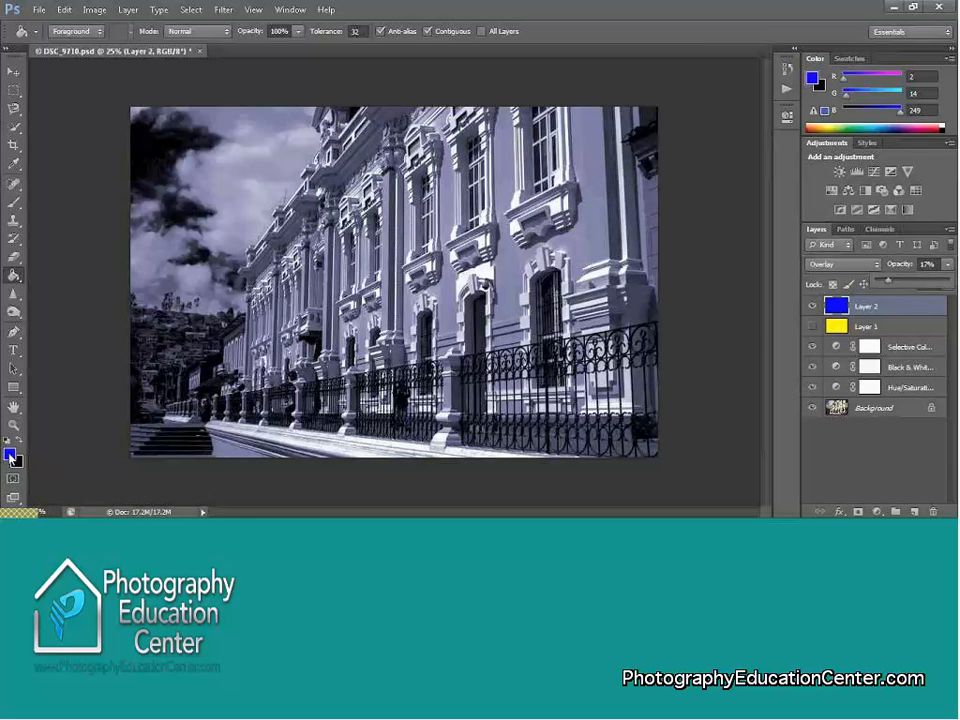
- Refill Layer 2 with magenta (ea02f9) and lower its opacity to 6%
left_click(11, 456)
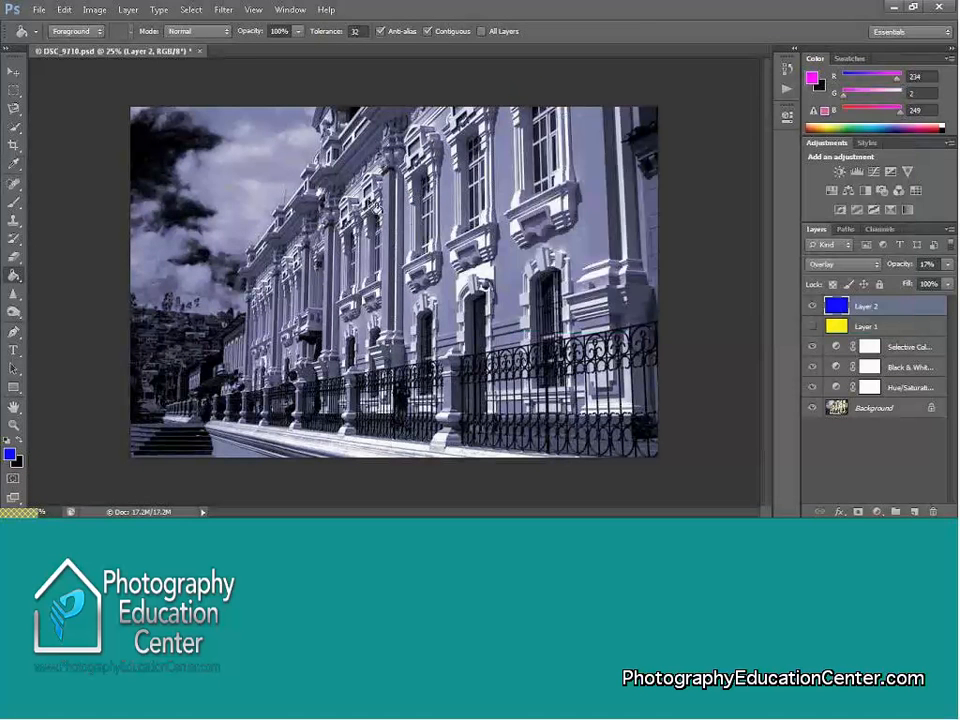
left_click(376, 208)
left_click(947, 267)
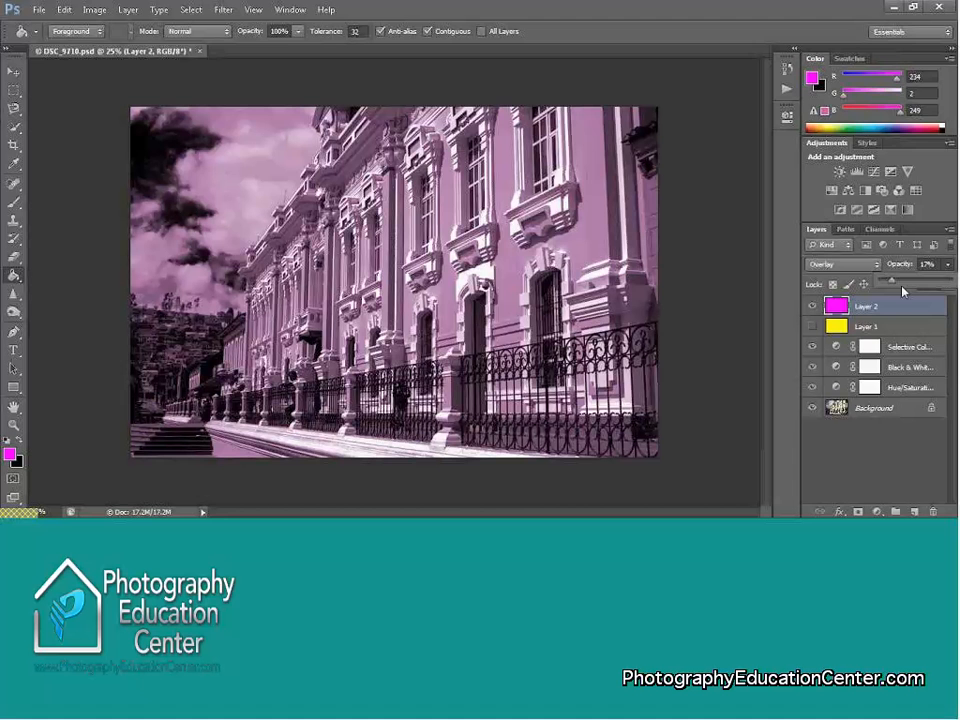
mouse_move(895, 286)
left_mouse_down()
mouse_move(925, 283)
mouse_move(885, 287)
left_mouse_up()
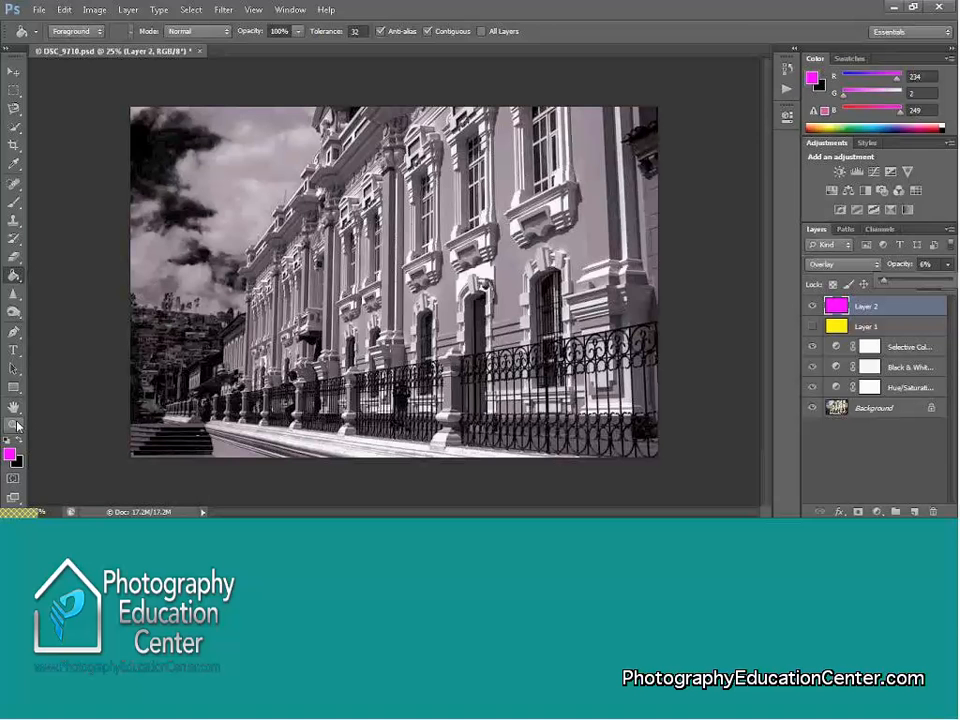
- Refill Layer 2 with red (RGB 249, 2, 25) and lower its opacity to 3%
left_click(13, 457)
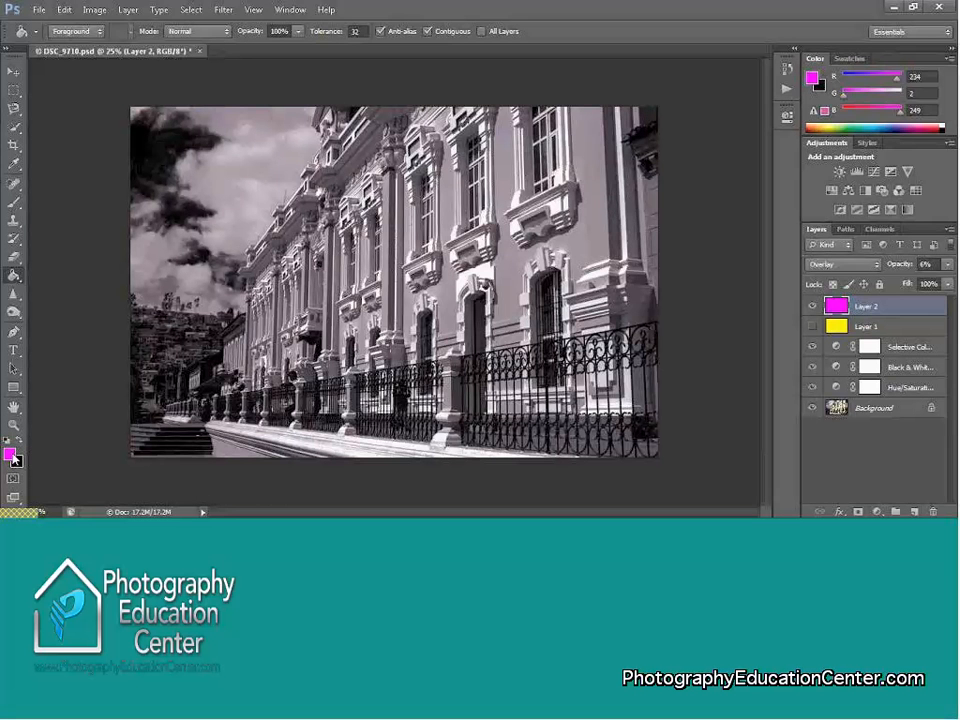
left_click(13, 457)
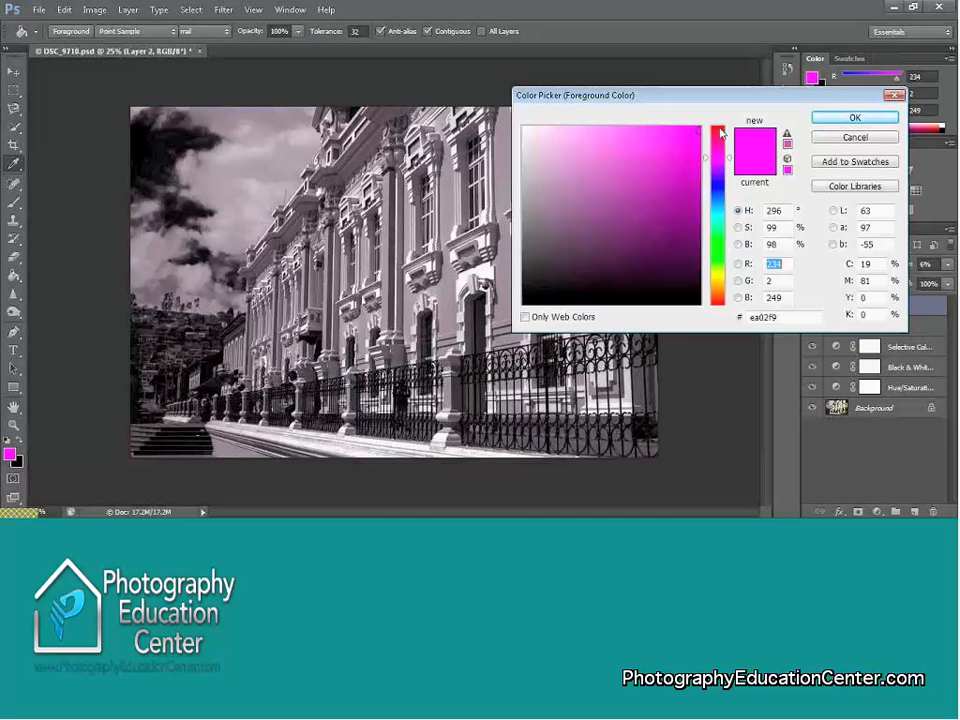
left_click(840, 118)
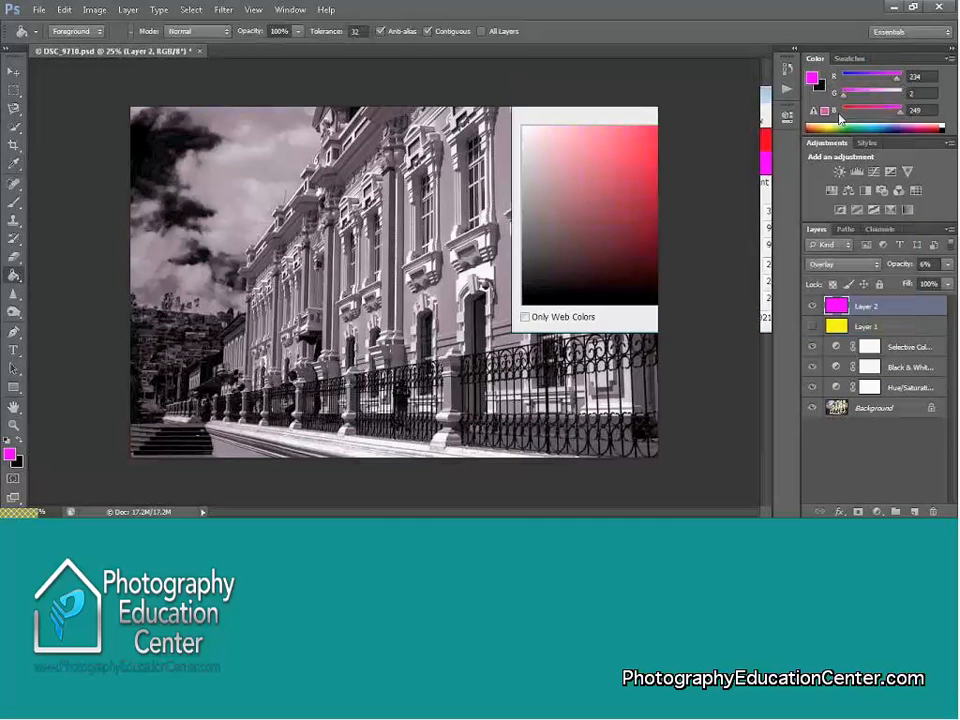
left_click(450, 173)
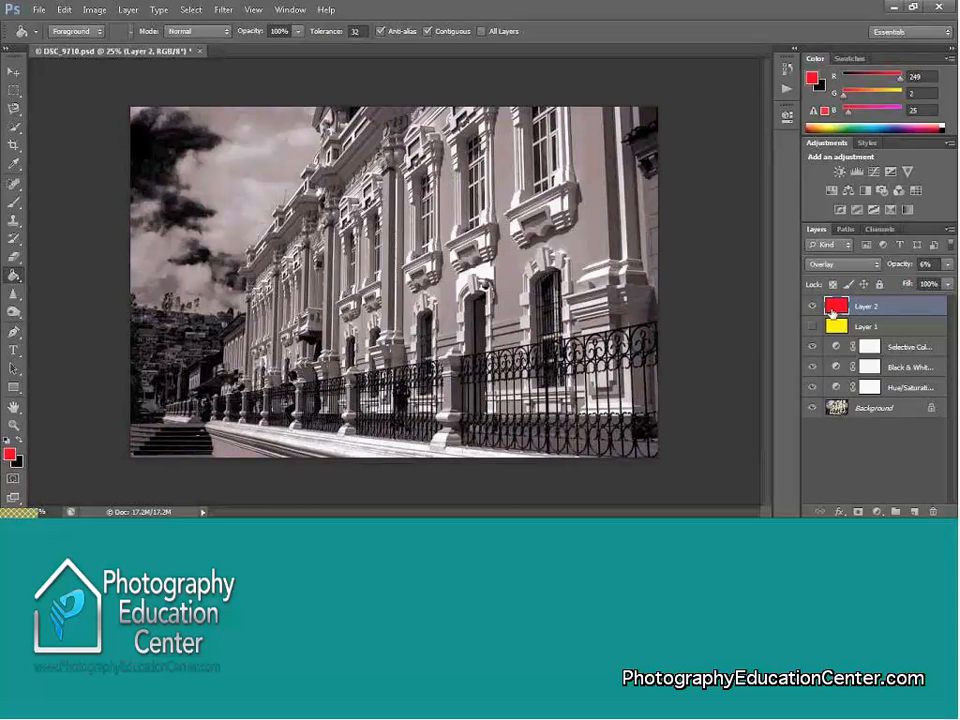
left_click(946, 287)
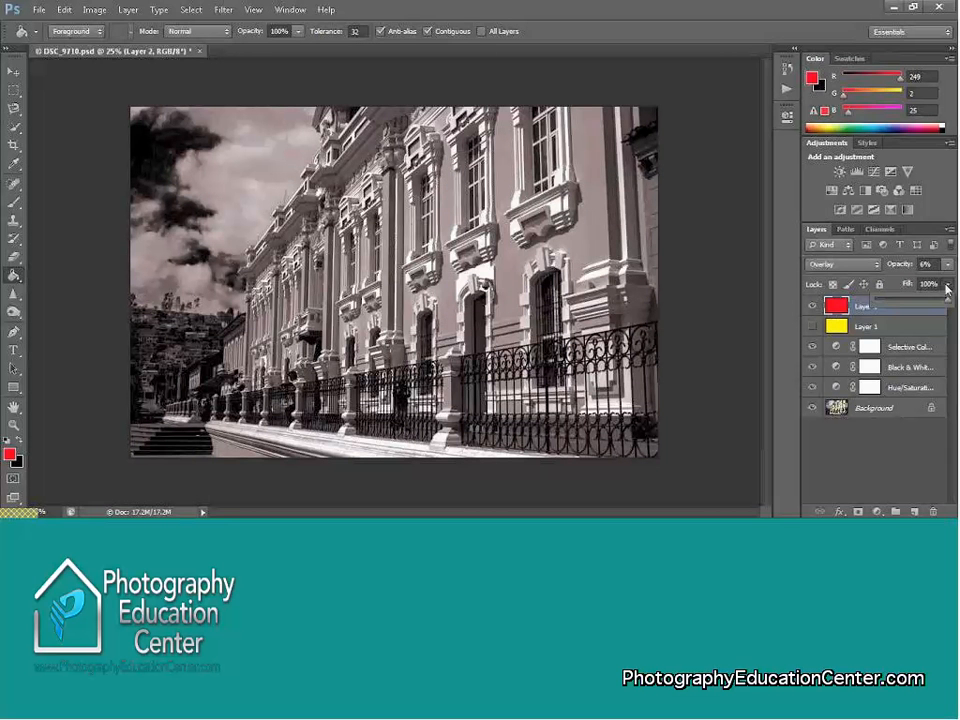
left_click(948, 265)
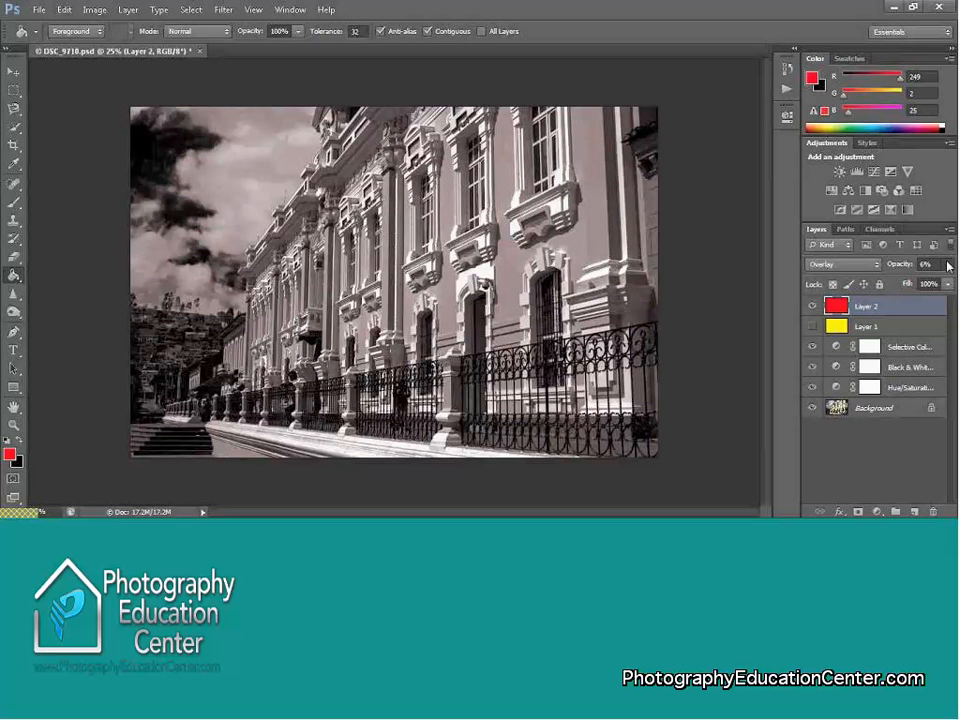
left_click(948, 265)
left_click_drag(881, 285, 881, 285)
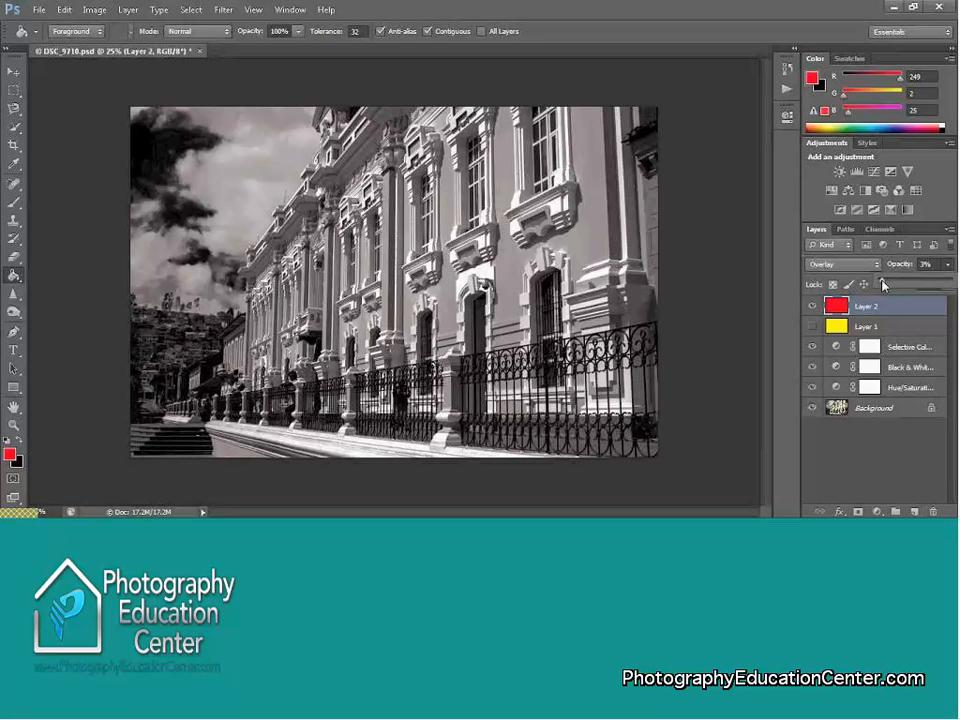
- Compare the photo with and without the red Layer 2, and delete that layer
left_click(812, 308)
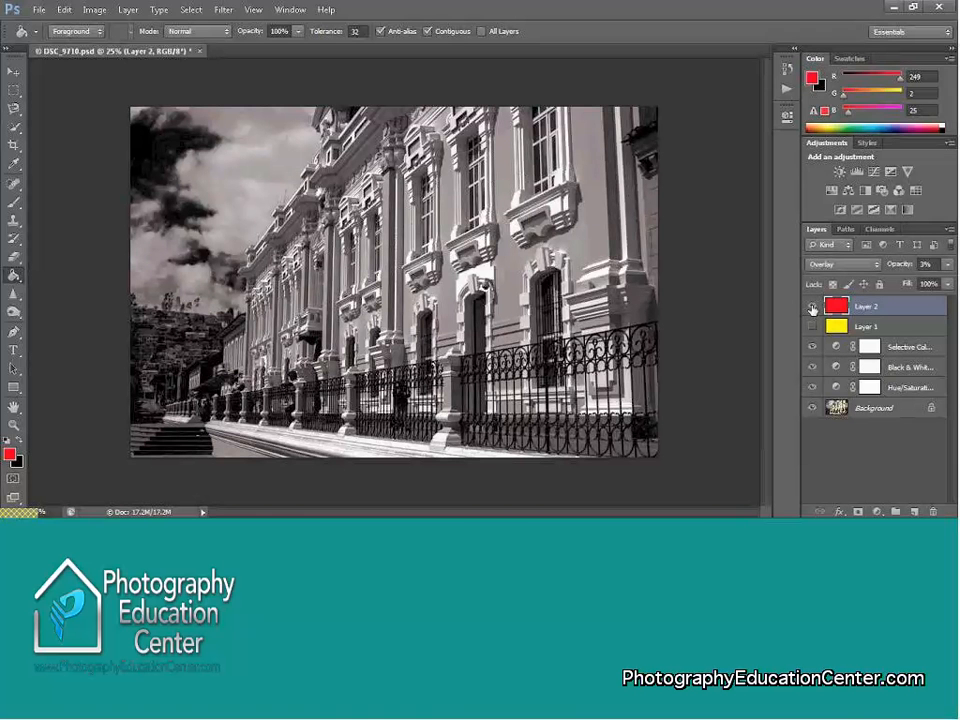
left_click(812, 308)
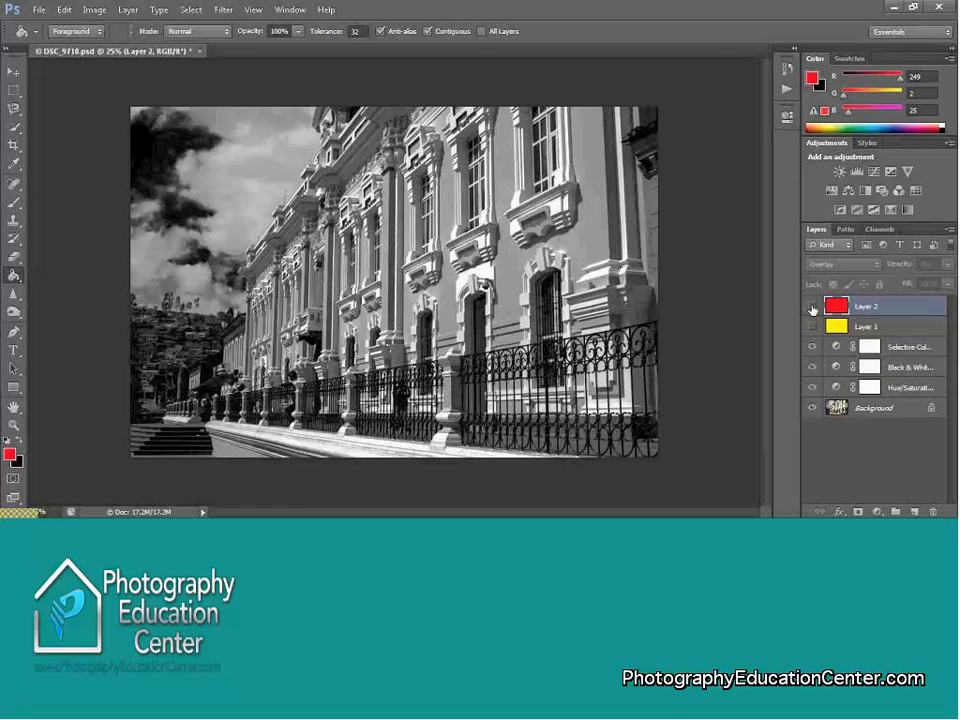
left_click(812, 308)
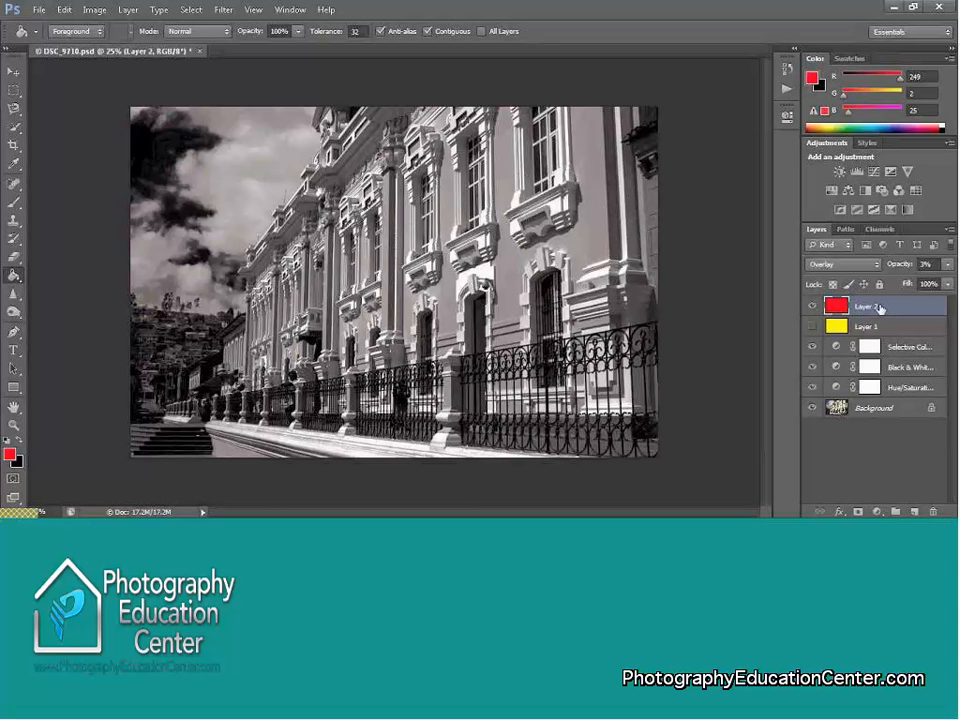
left_click_drag(878, 307, 933, 407)
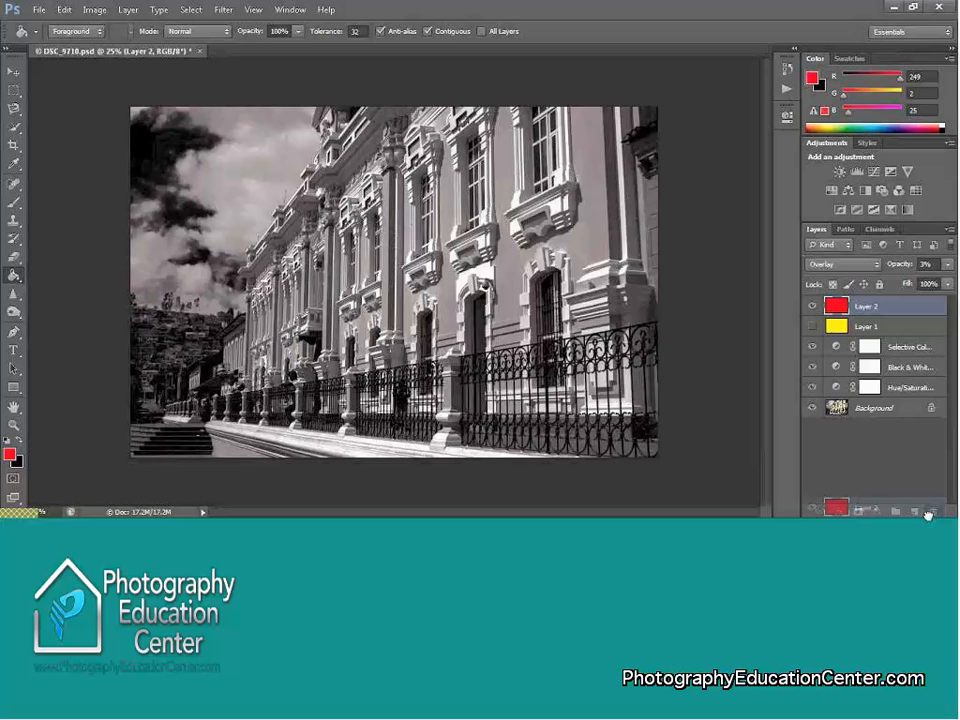
left_click_drag(928, 514, 932, 512)
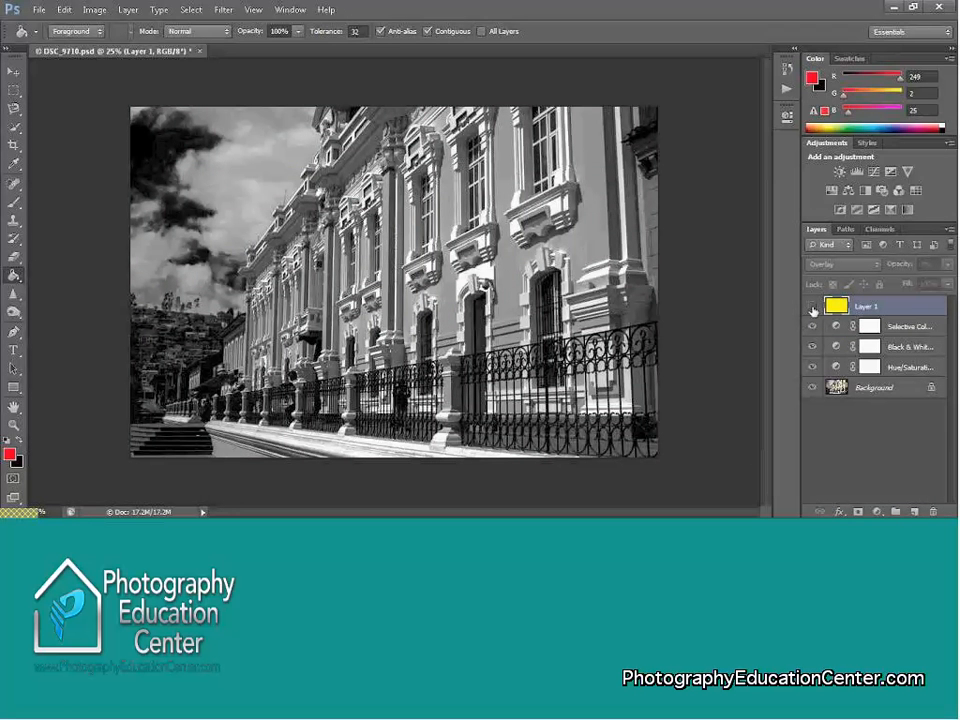
- Show the yellow Layer 1 and raise its opacity to 18% for a stronger tone
left_click(812, 307)
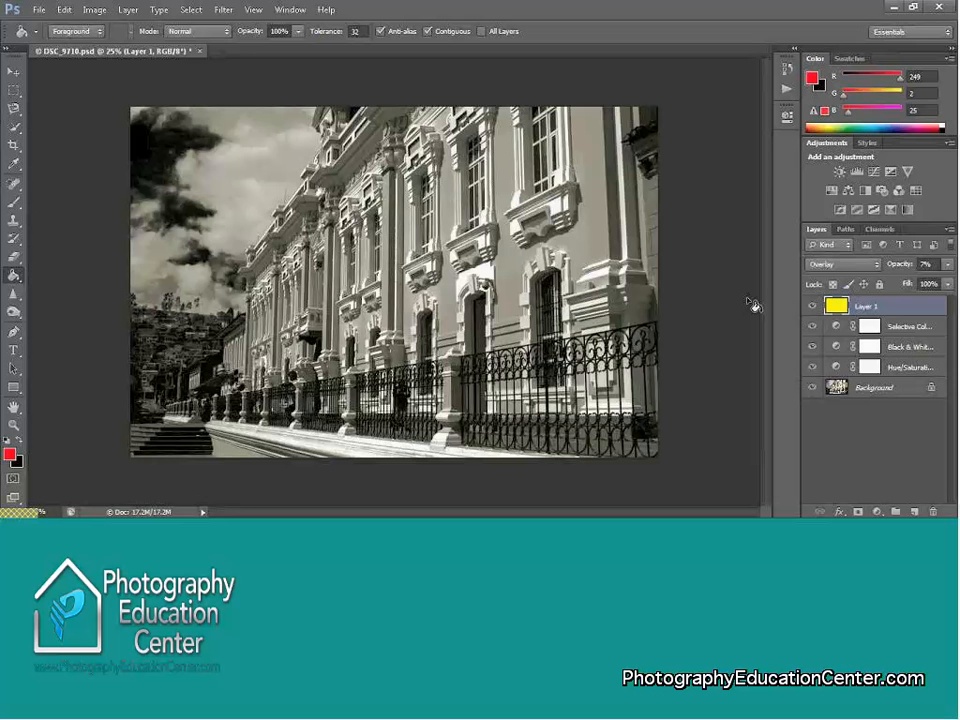
left_click(947, 270)
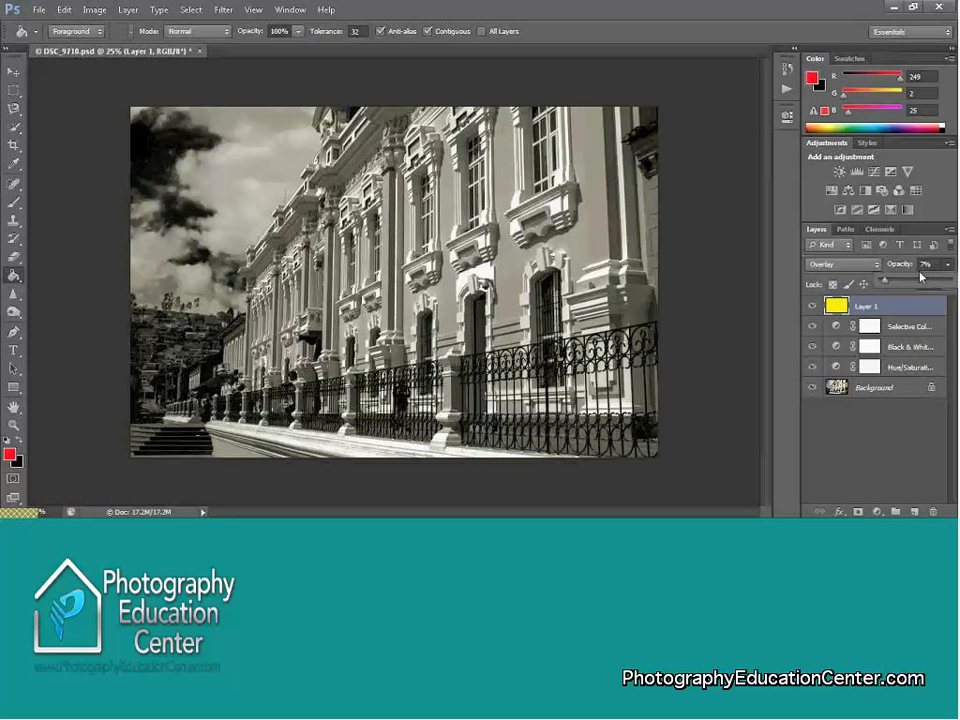
left_click_drag(888, 286, 893, 287)
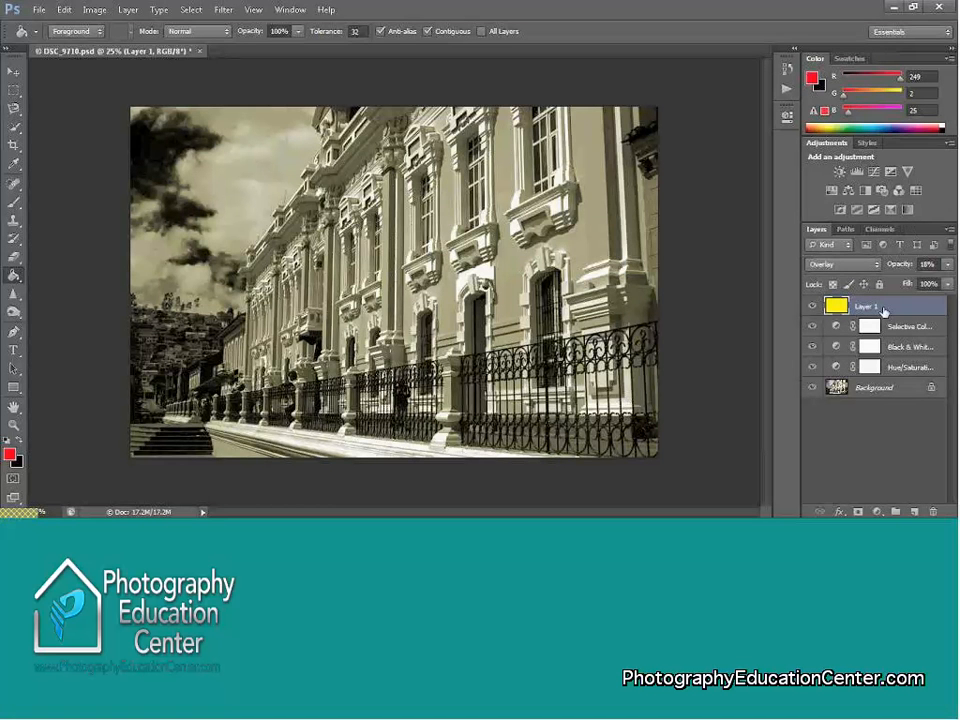
left_click(818, 313)
- Save the toned photo as the Photoshop file DSC_9710_ on the Desktop with Maximize Compatibility, and close it
left_click(40, 10)
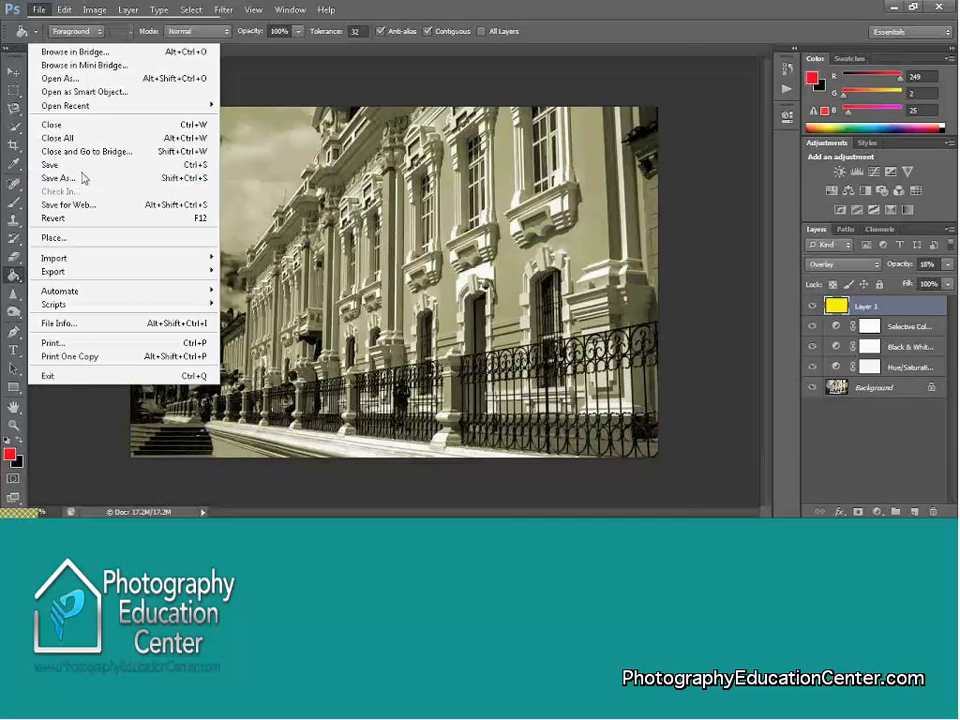
left_click(60, 178)
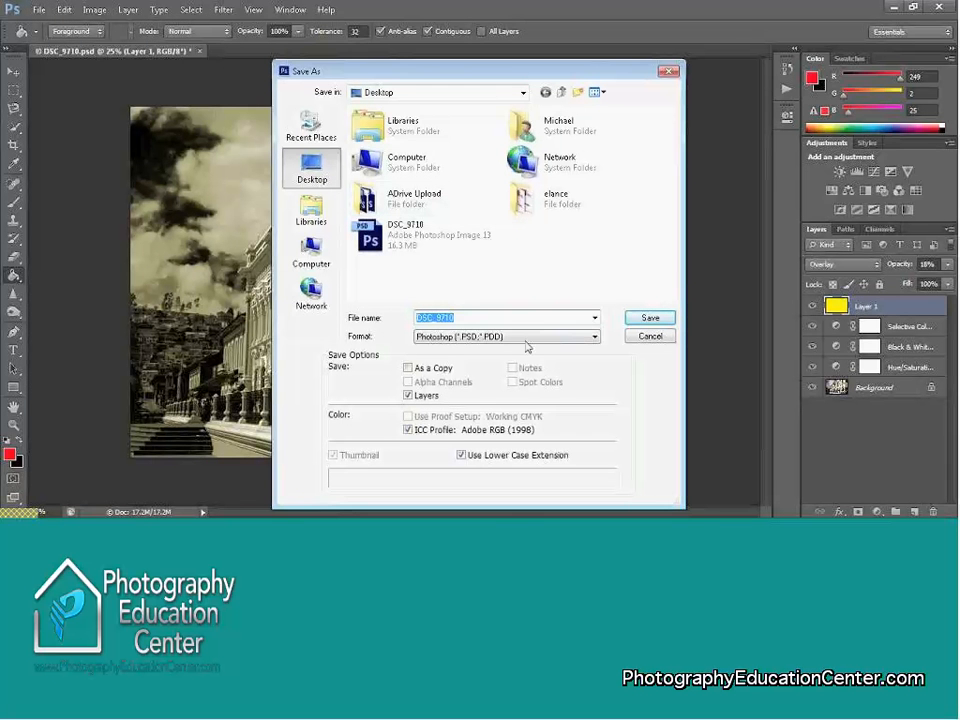
left_click(512, 318)
type("_")
left_click(647, 321)
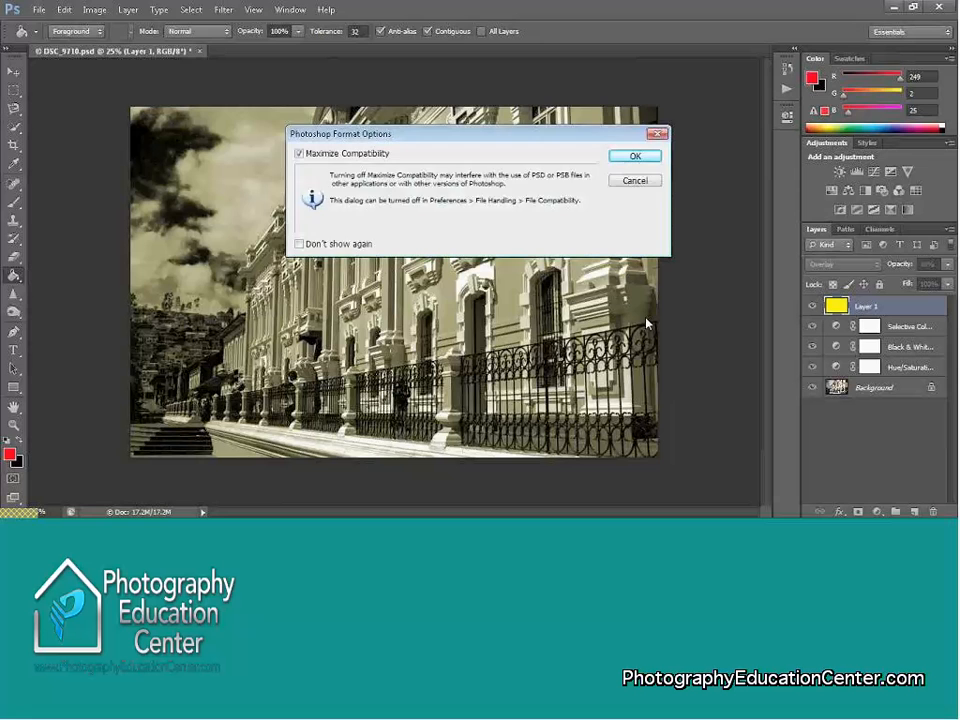
left_click(634, 155)
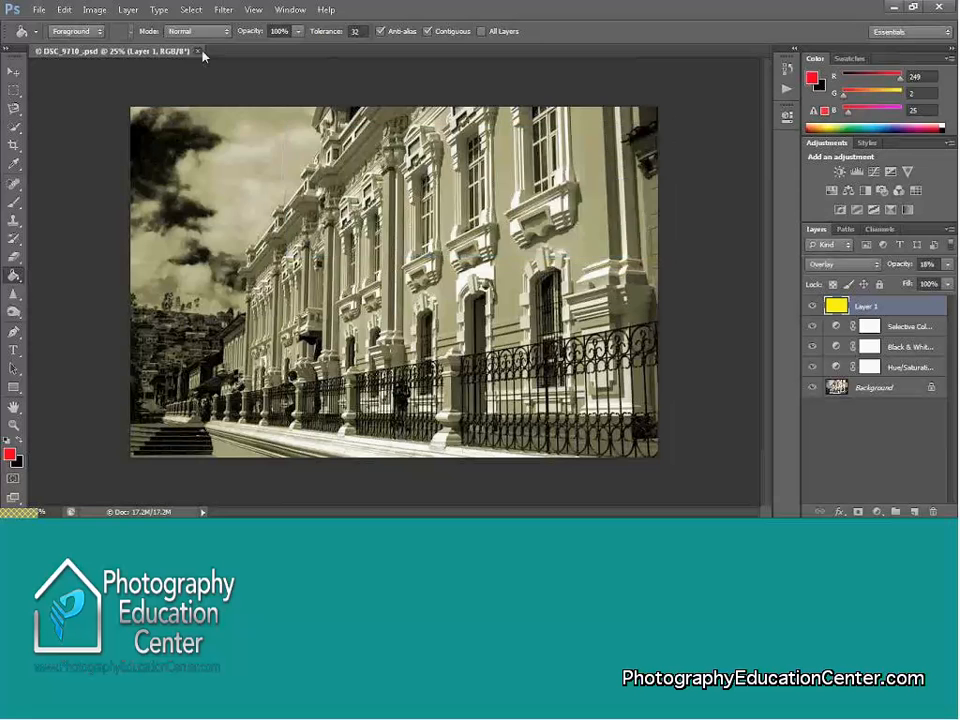
left_click(198, 51)
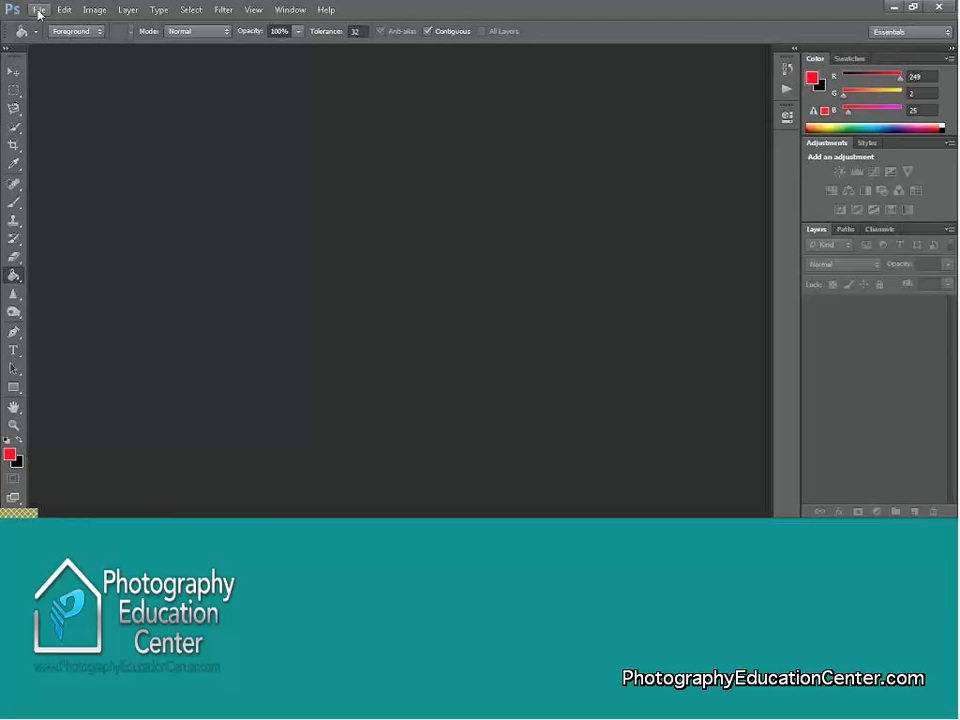
- Reopen the recently saved DSC_9710_.psd and close it again
left_click(39, 10)
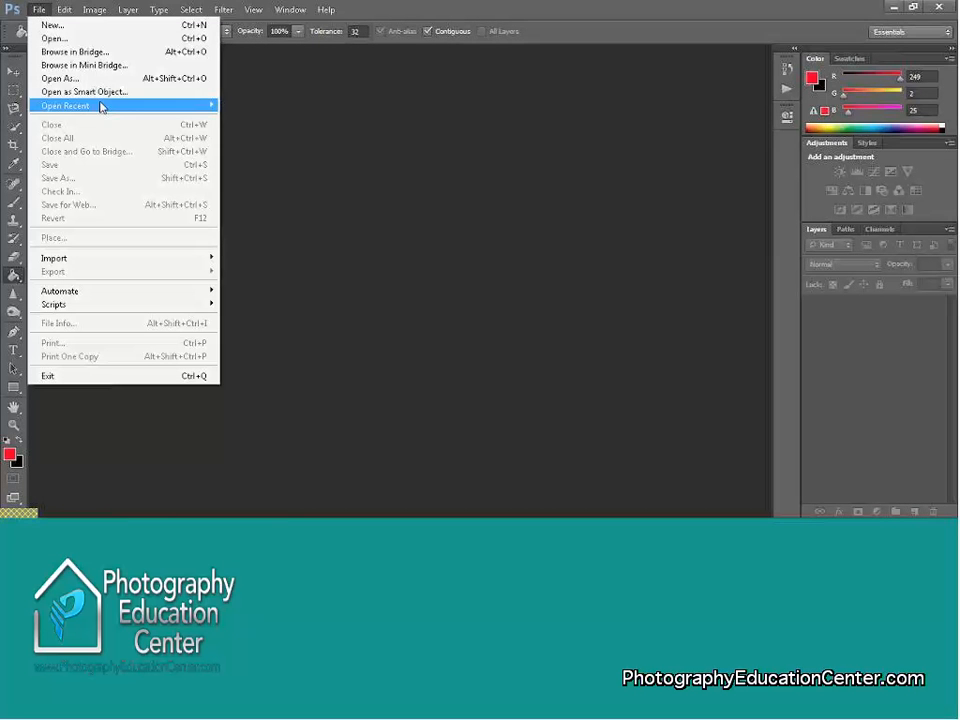
mouse_move(101, 106)
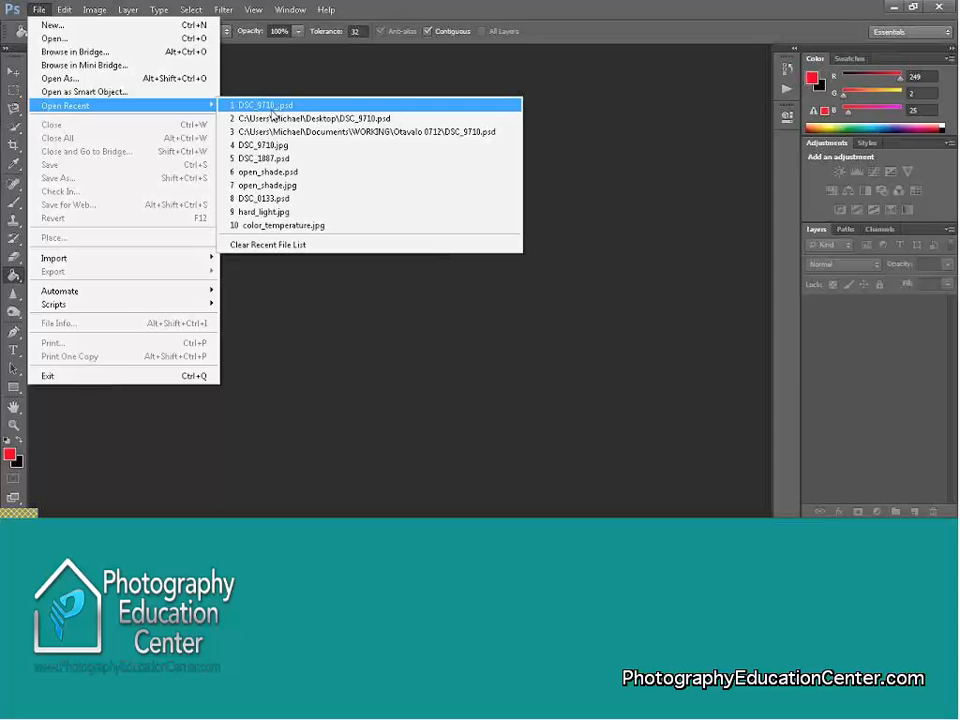
left_click(271, 108)
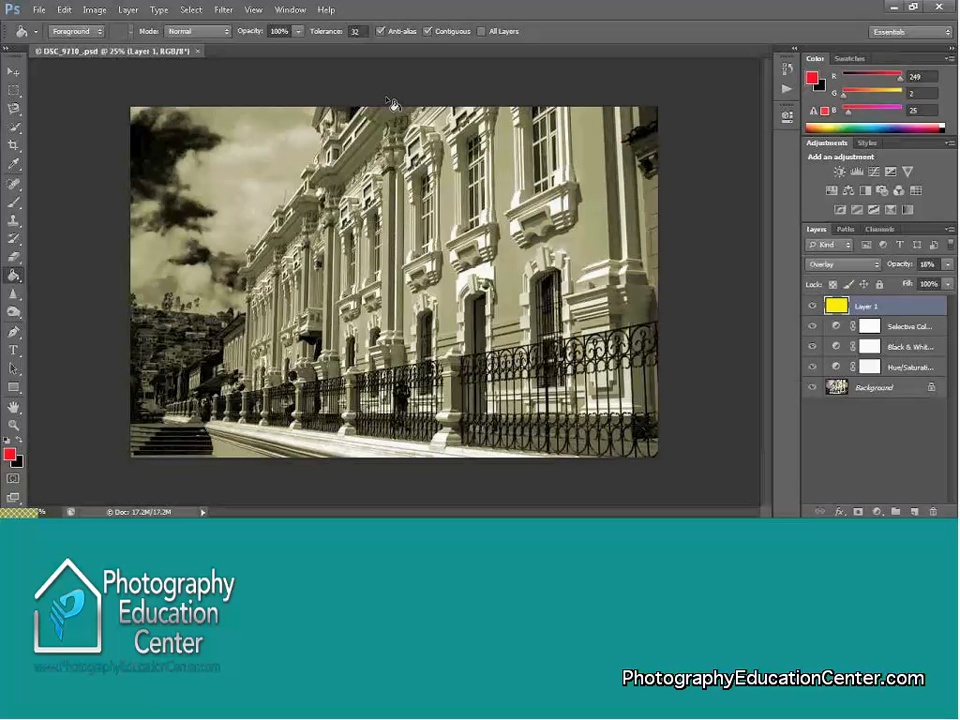
left_click(197, 51)
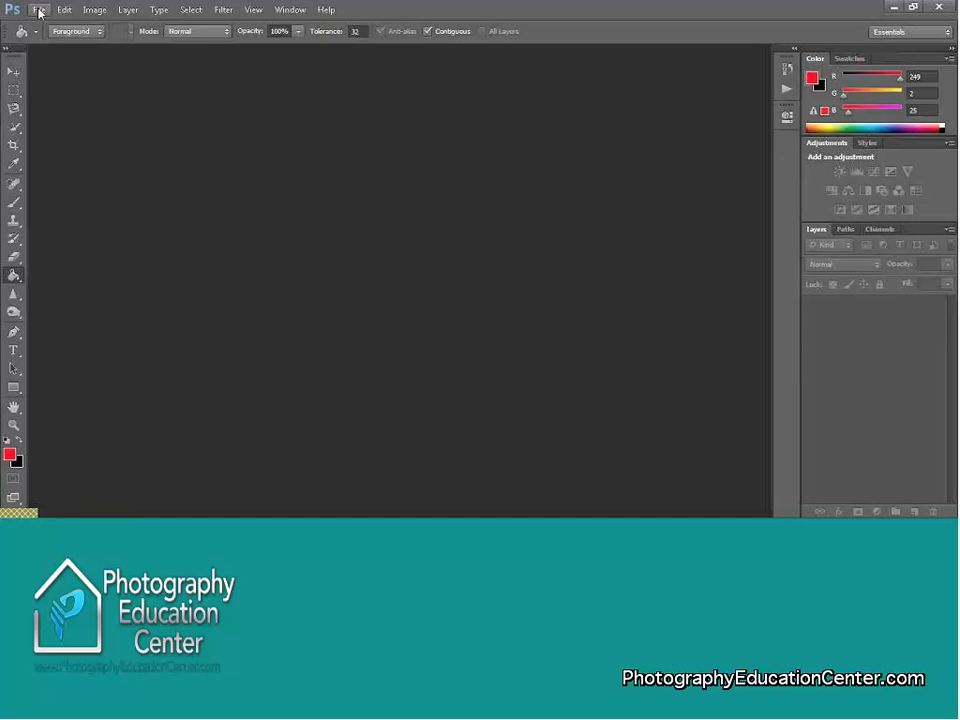
- Open the original color photo DSC_9710 PSD from the Desktop
left_click(38, 10)
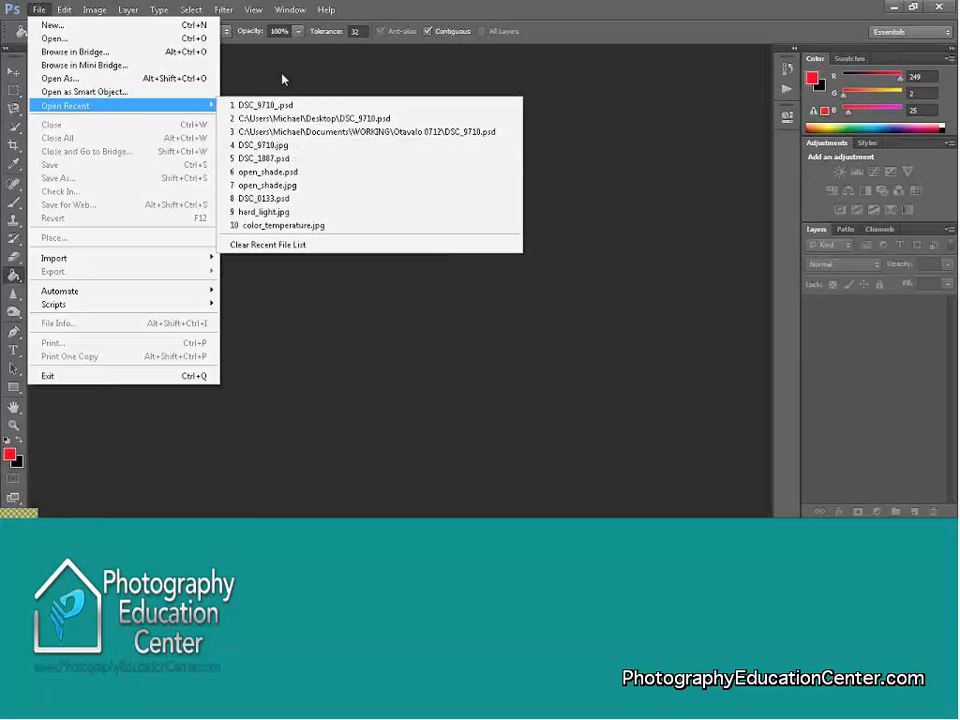
left_click(43, 38)
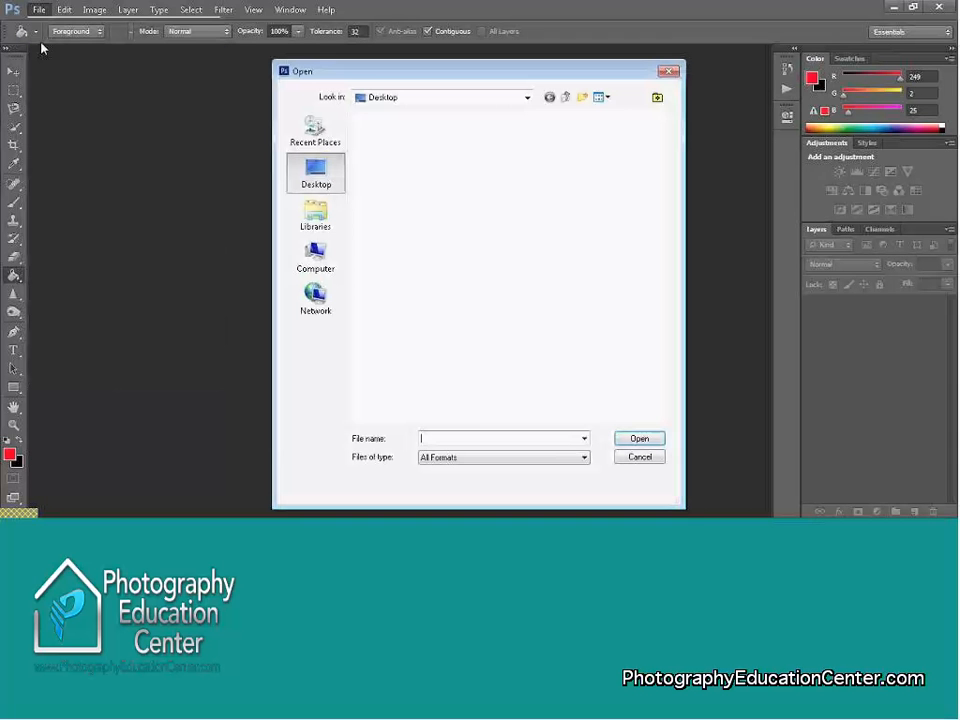
left_click(658, 399)
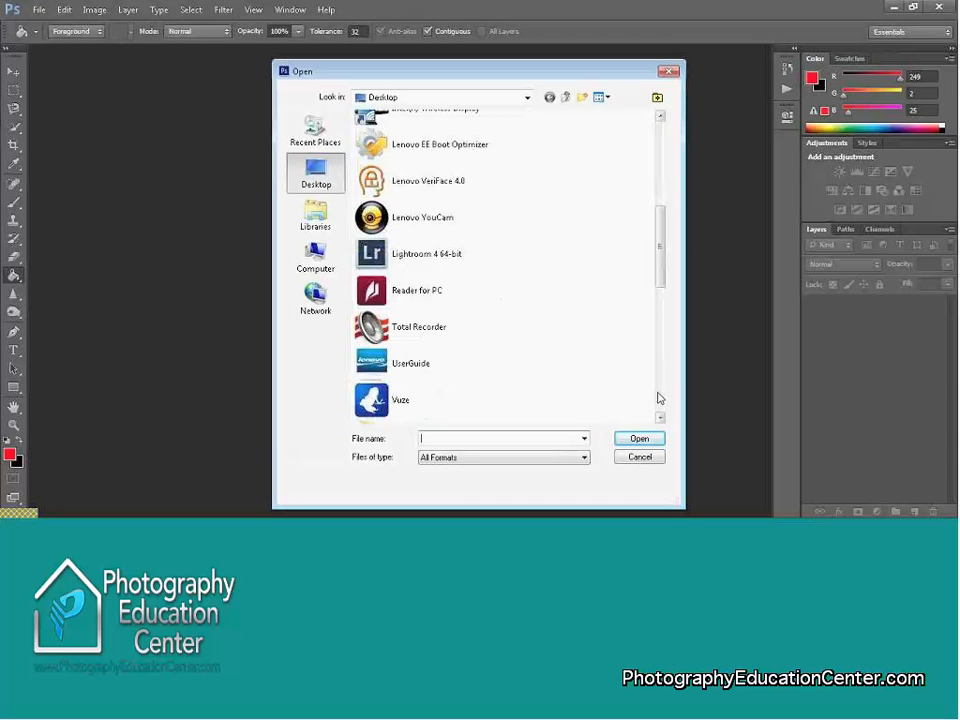
left_click(425, 340)
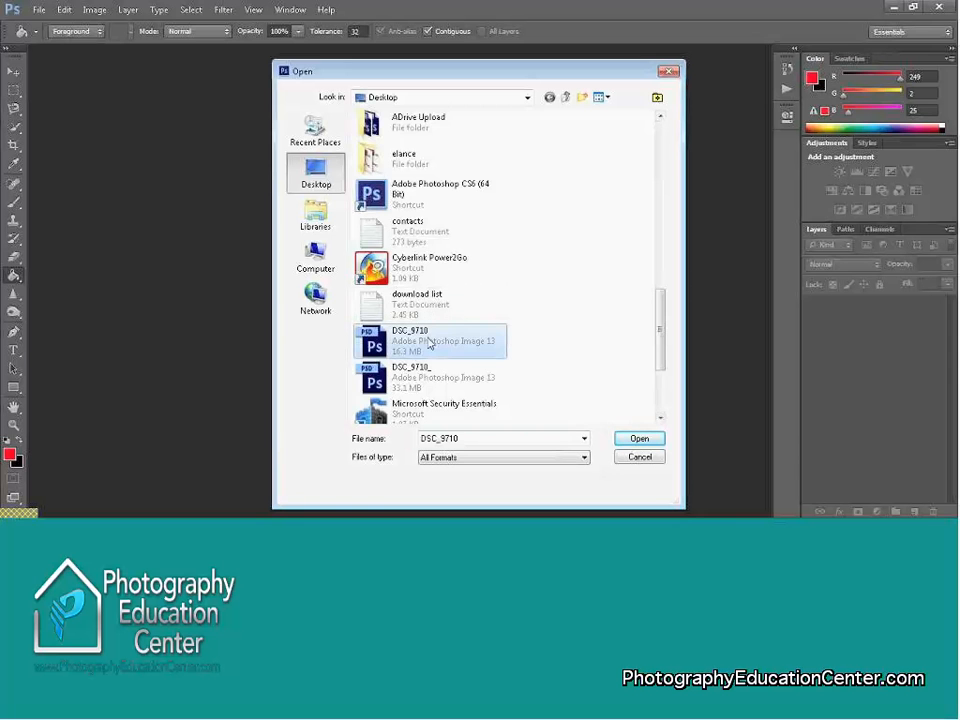
left_click(655, 438)
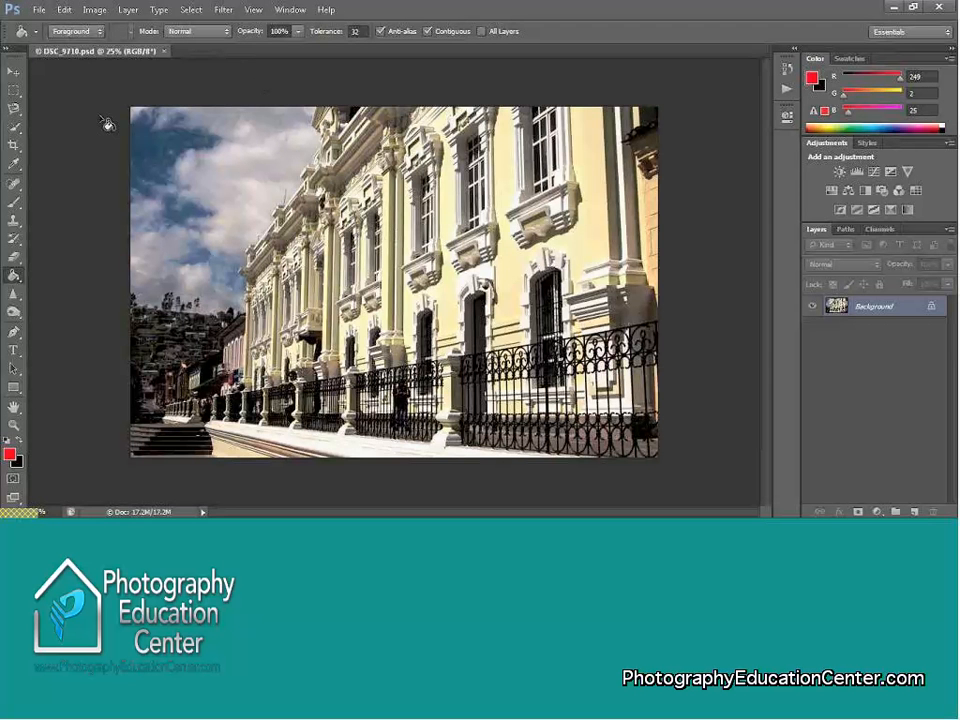
- Add a Channel Mixer adjustment layer above the Background and turn on Monochrome to convert the photo to black and white
left_click(14, 75)
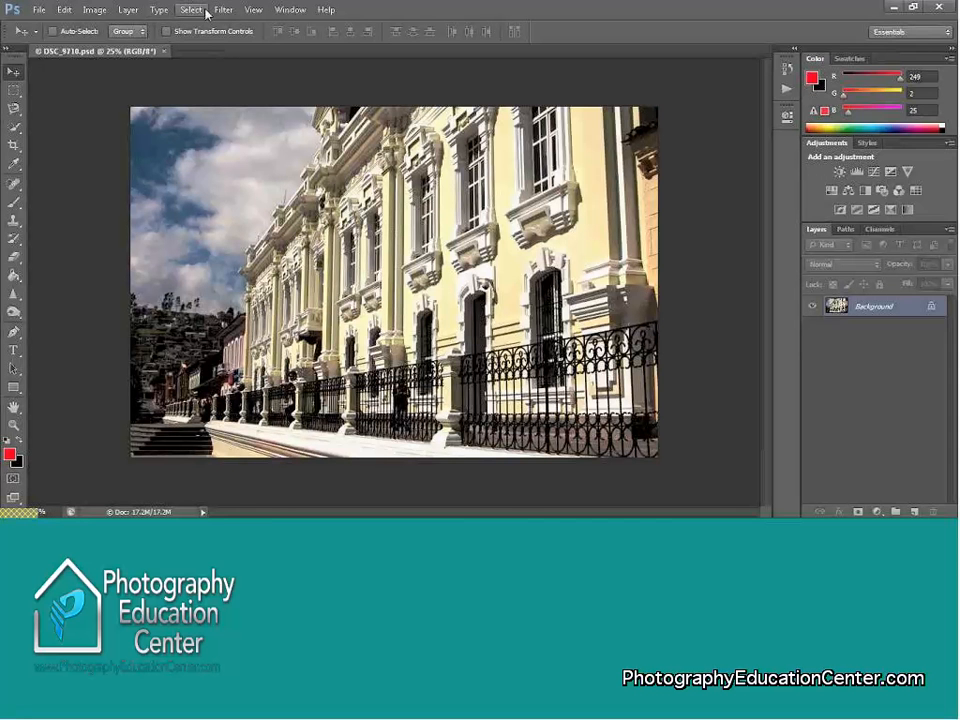
left_click(128, 11)
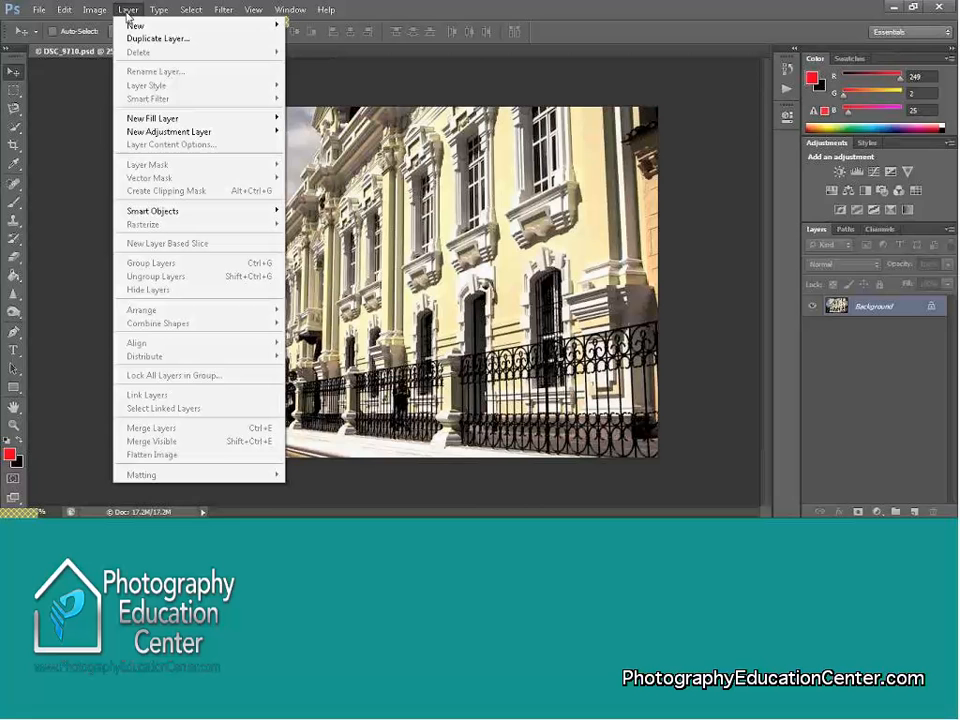
mouse_move(192, 131)
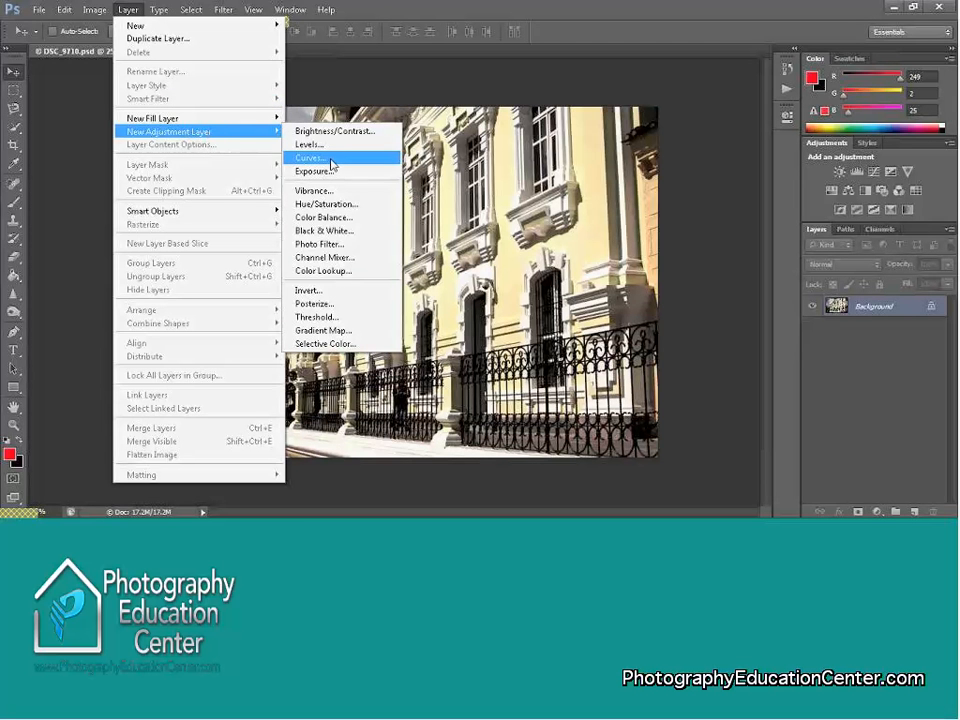
left_click(381, 262)
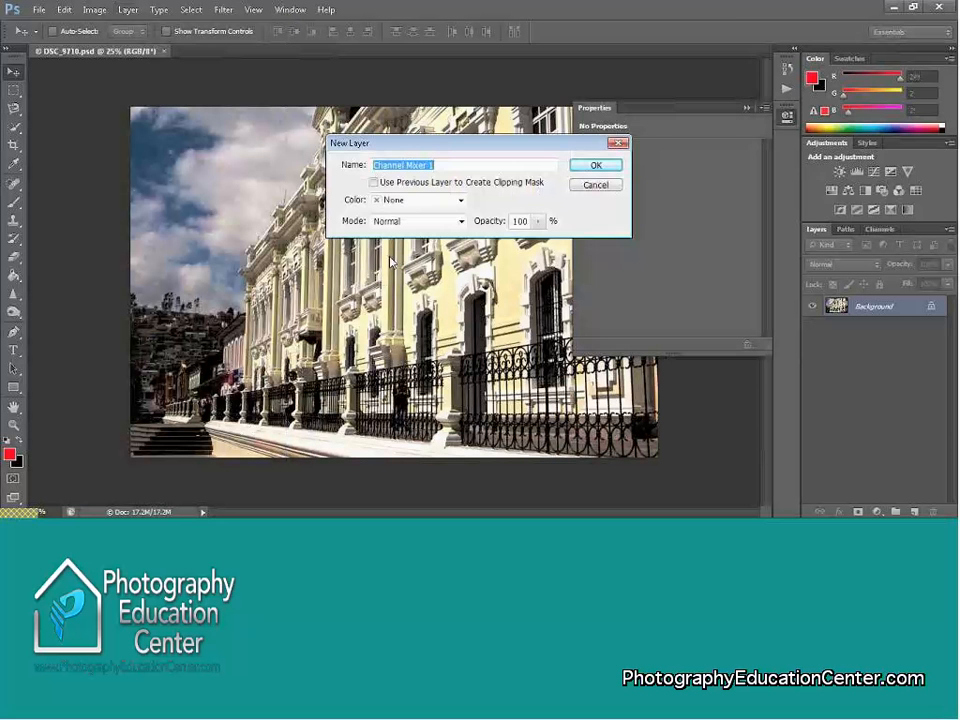
left_click(590, 168)
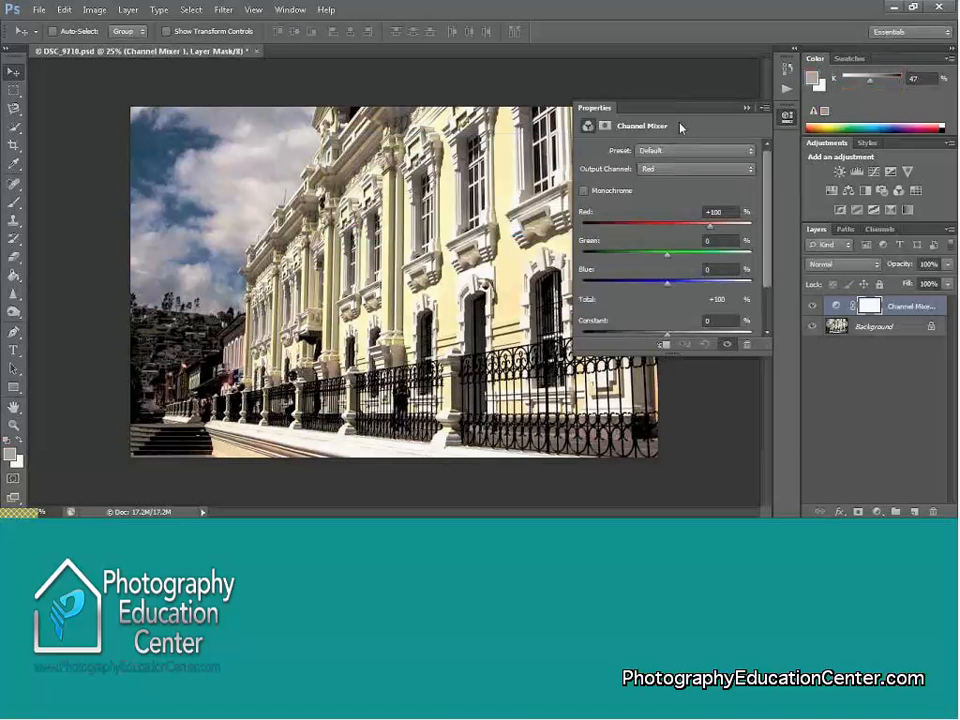
left_click(586, 194)
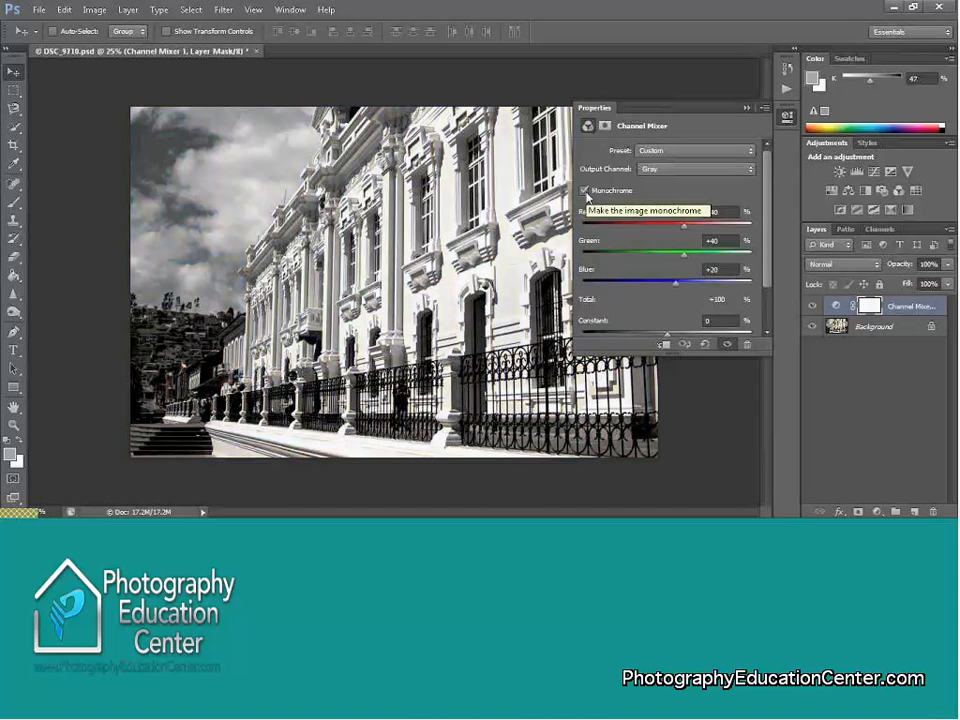
left_click(746, 109)
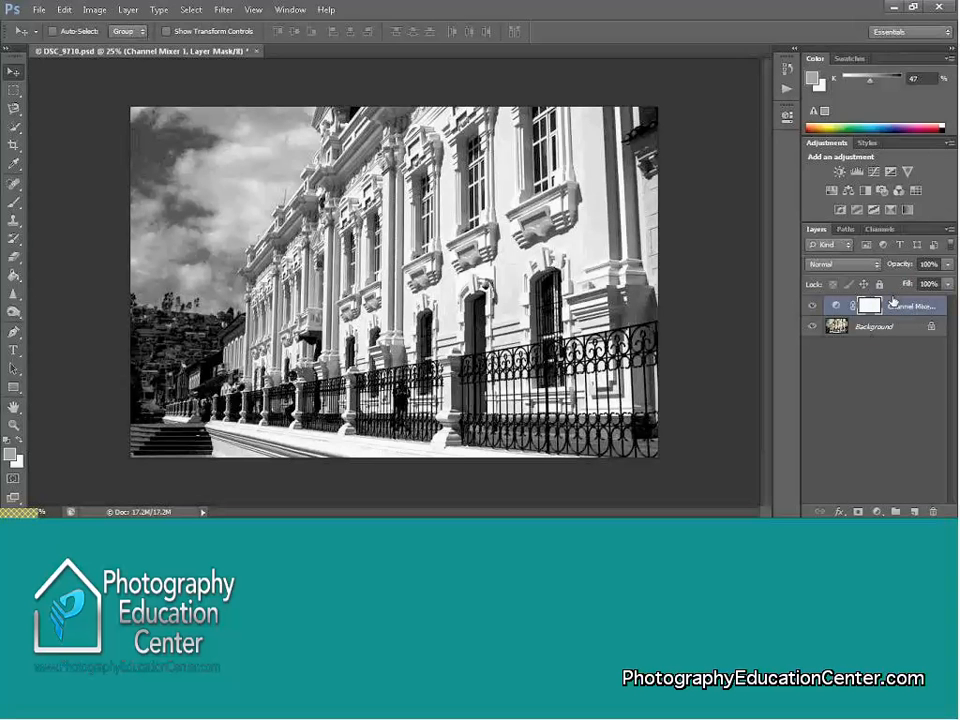
- Delete the Channel Mixer layer's mask and the adjustment layer itself
left_click(934, 511)
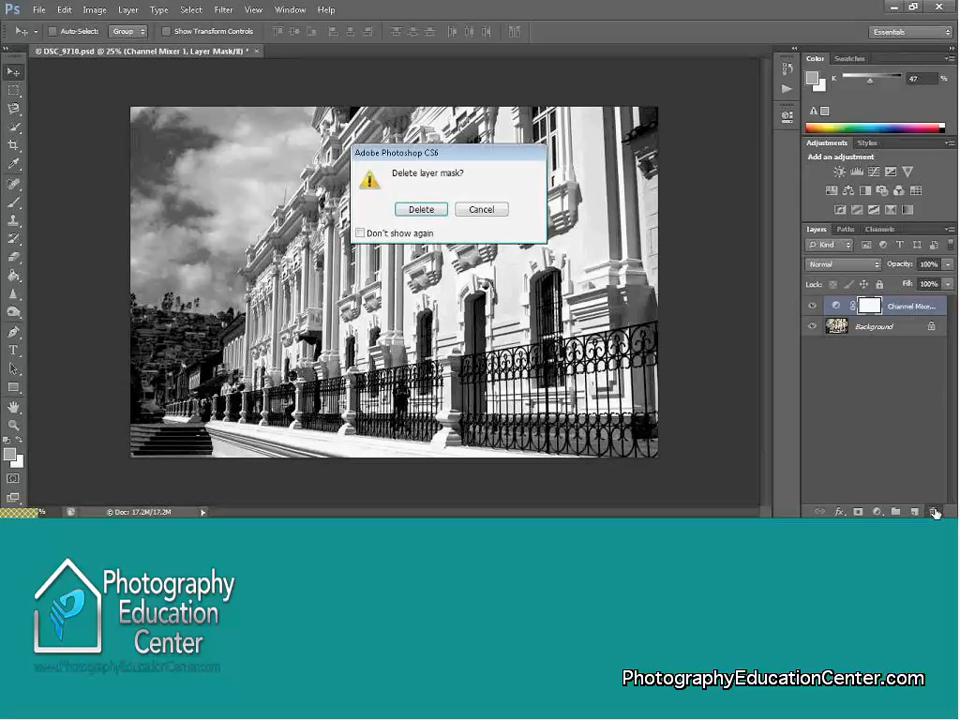
left_click(420, 210)
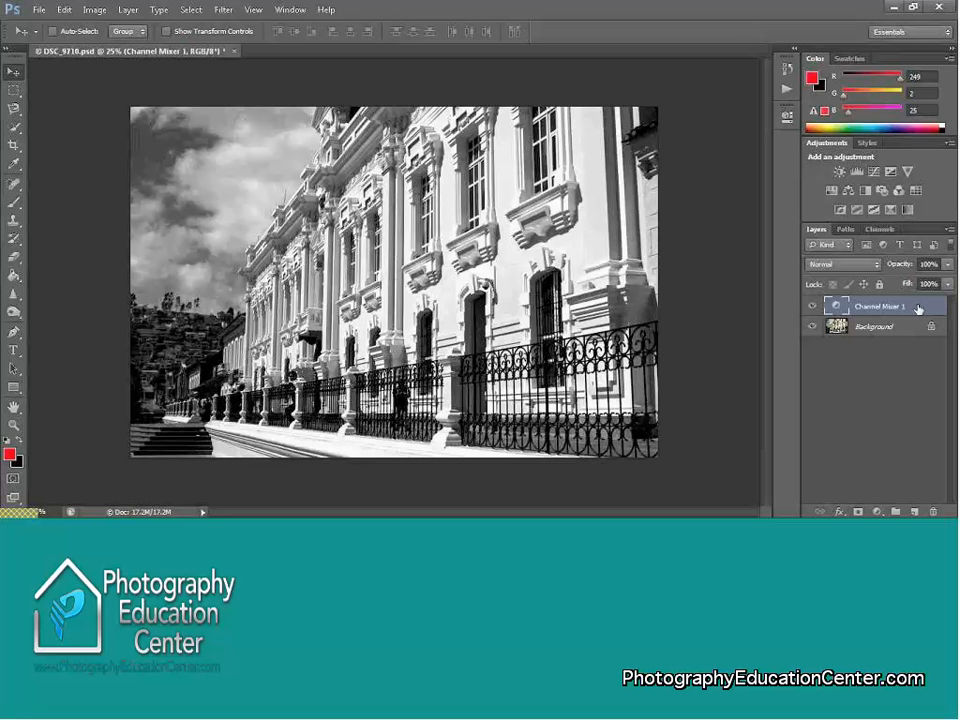
left_click_drag(918, 309, 938, 511)
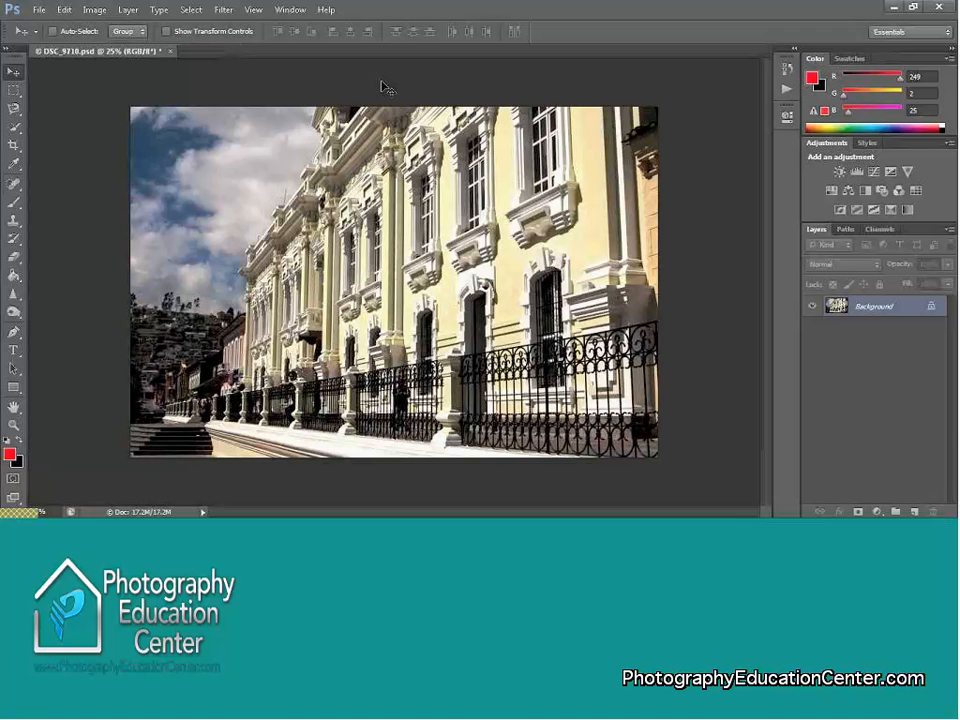
- Add a Hue/Saturation adjustment layer above the Background and set Saturation to -100 to remove all color
left_click(128, 11)
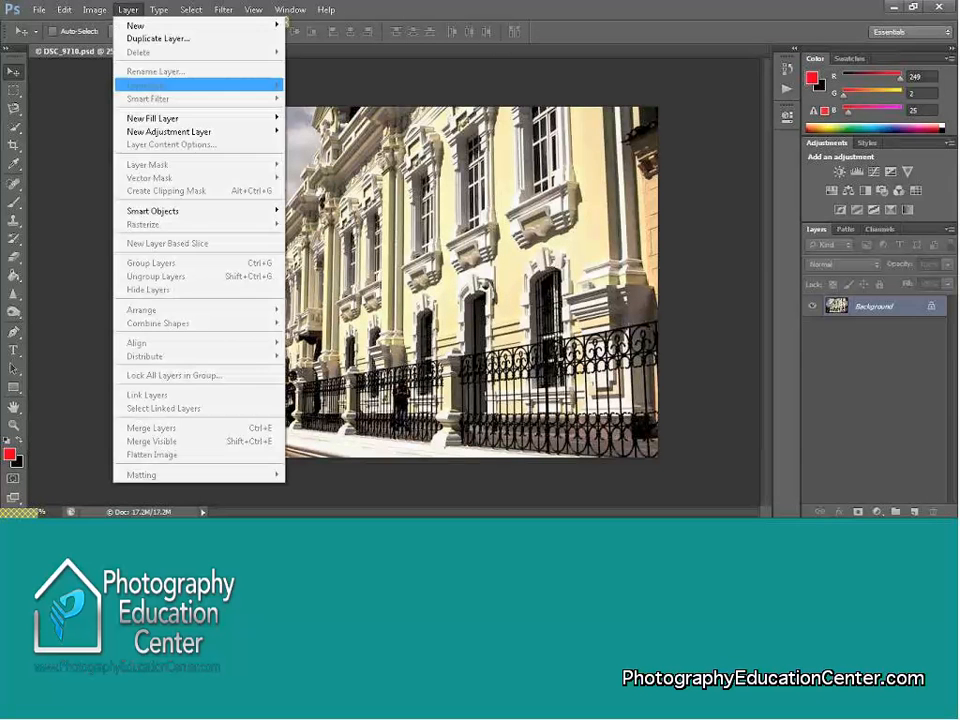
mouse_move(193, 131)
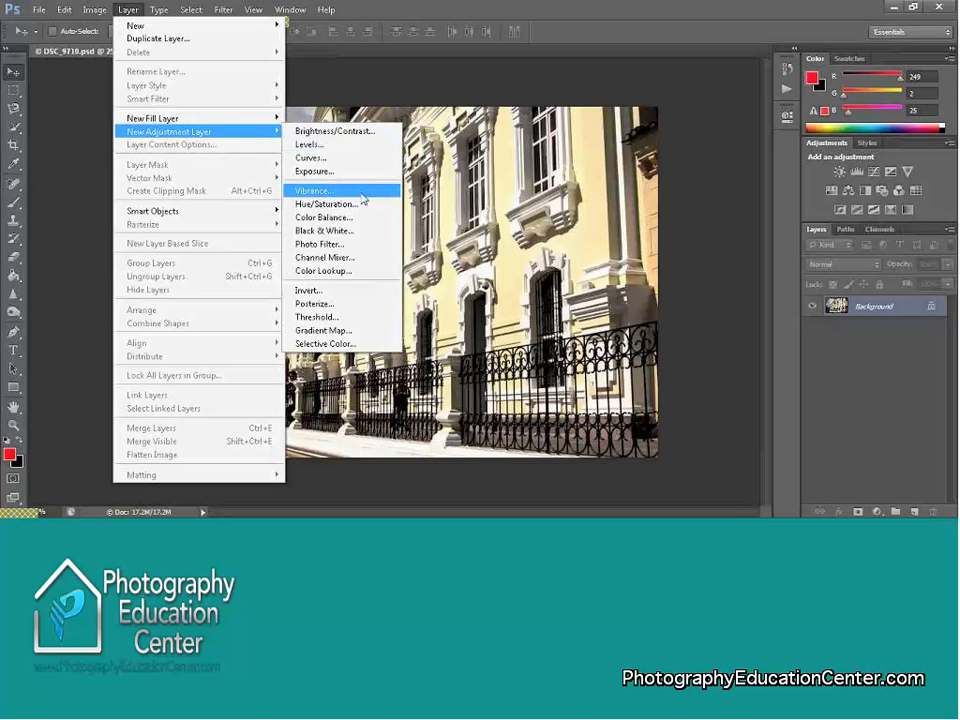
left_click(362, 192)
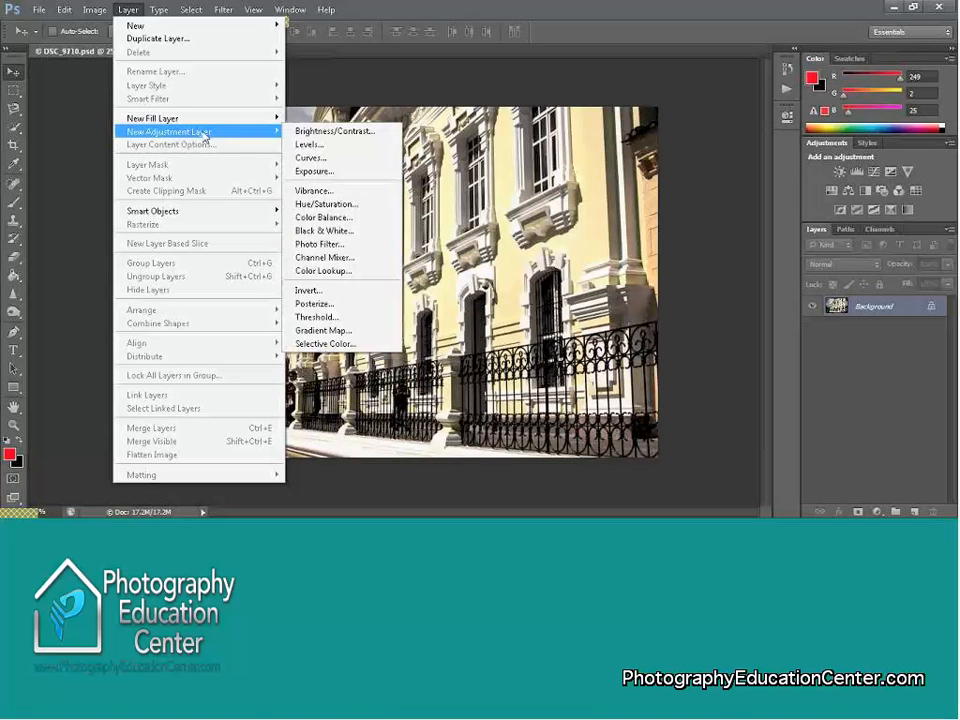
left_click(353, 206)
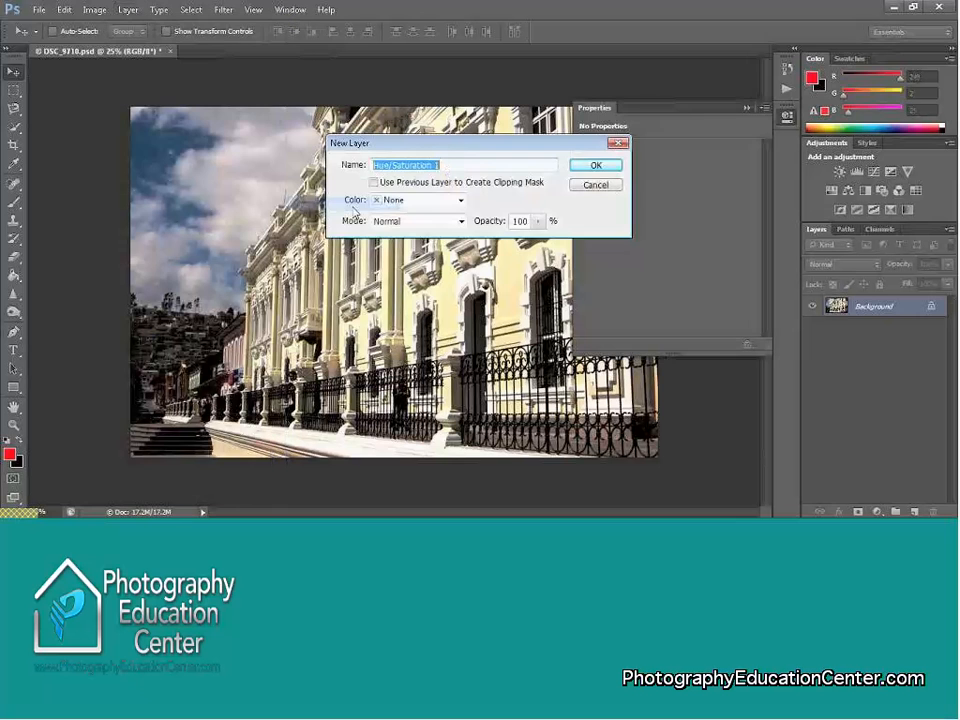
left_click(594, 168)
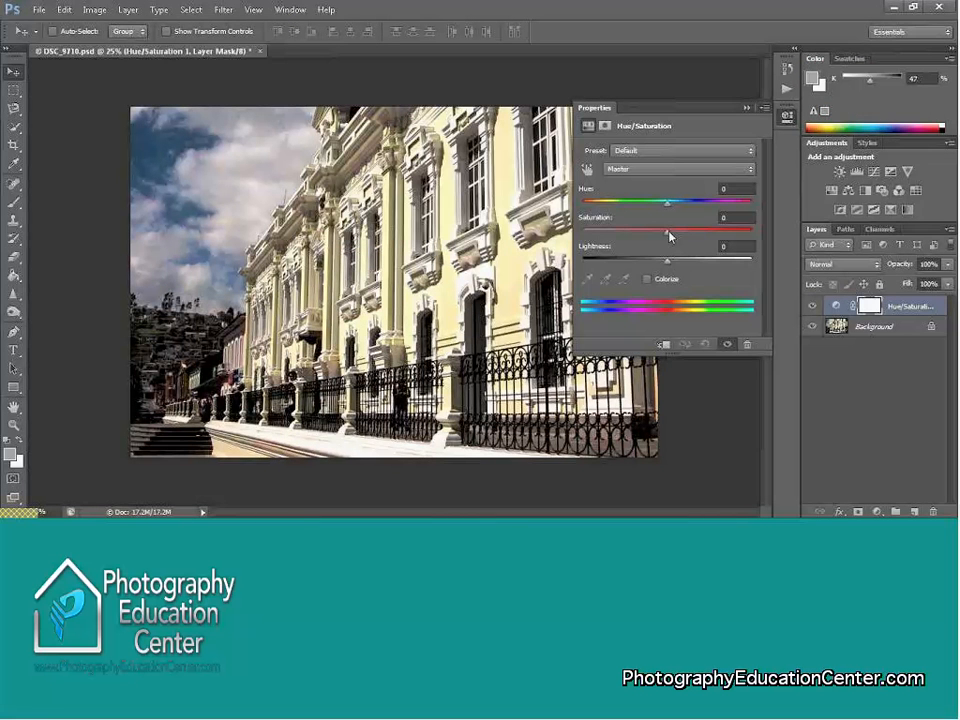
left_click_drag(669, 236, 670, 236)
left_click_drag(670, 236, 583, 245)
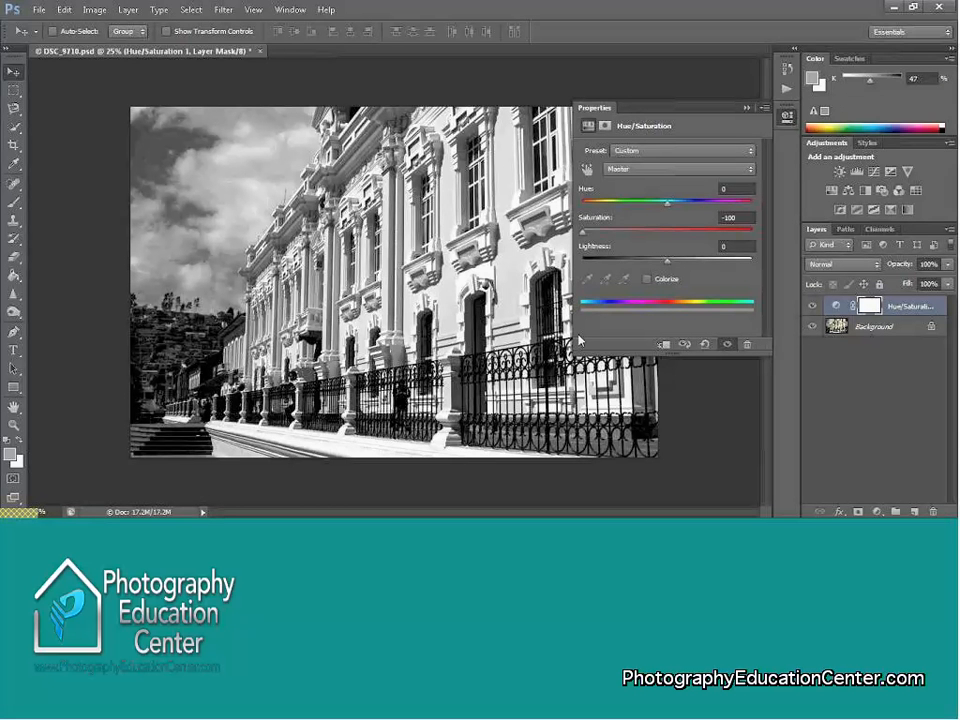
left_click(746, 108)
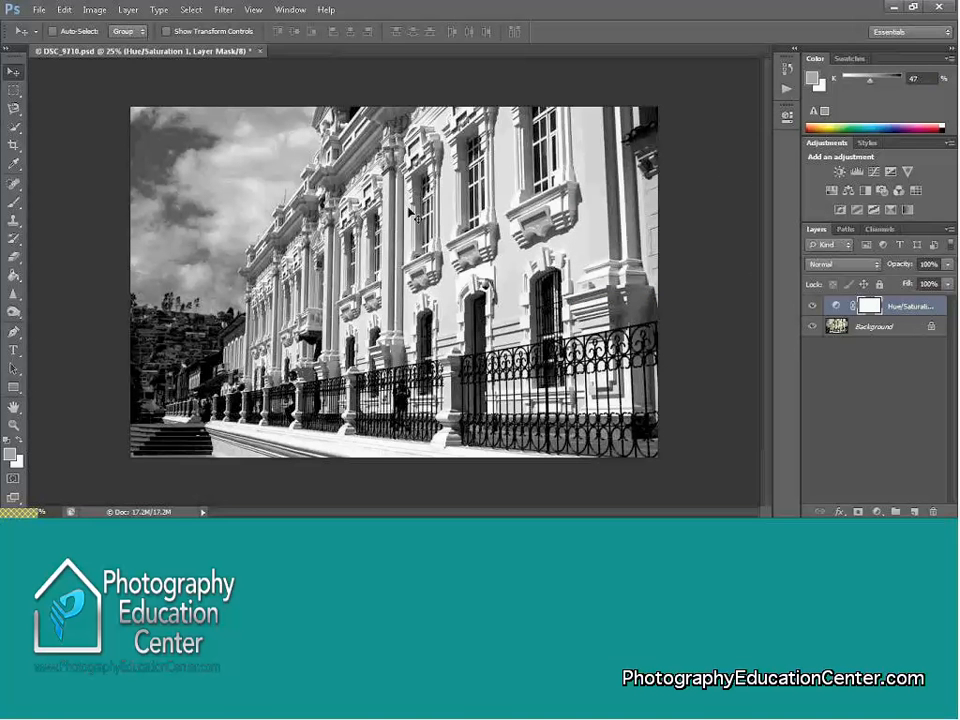
- Close the DSC_9710.psd document without saving the changes
left_click(260, 52)
left_click(480, 209)
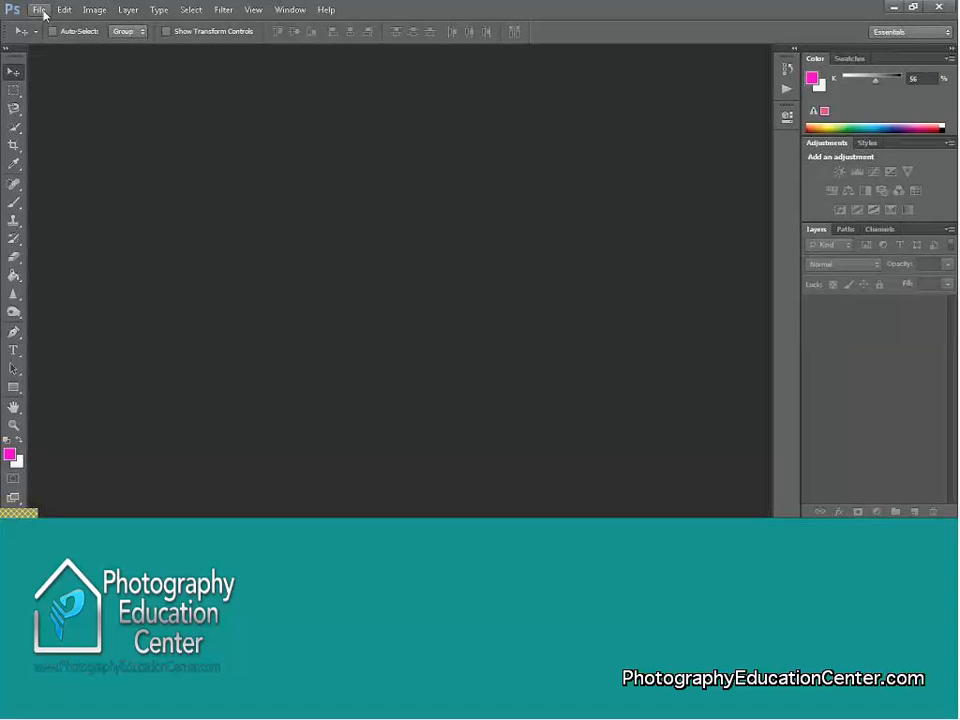
- Open the recent file DSC_9710_.psd, the layered and tinted version of the building photo
left_click(39, 10)
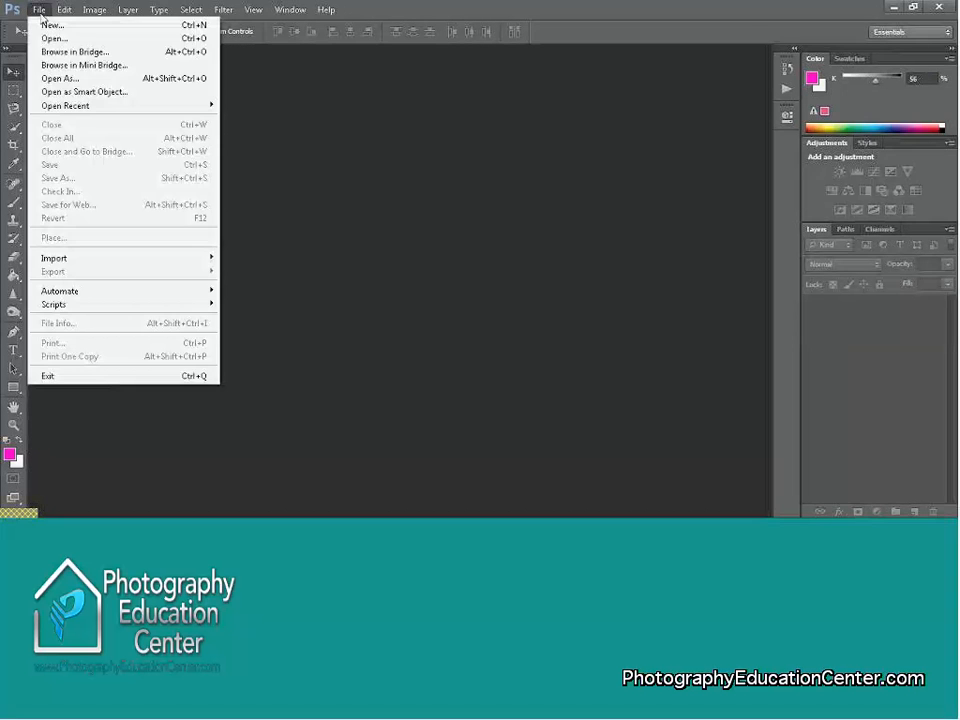
mouse_move(150, 105)
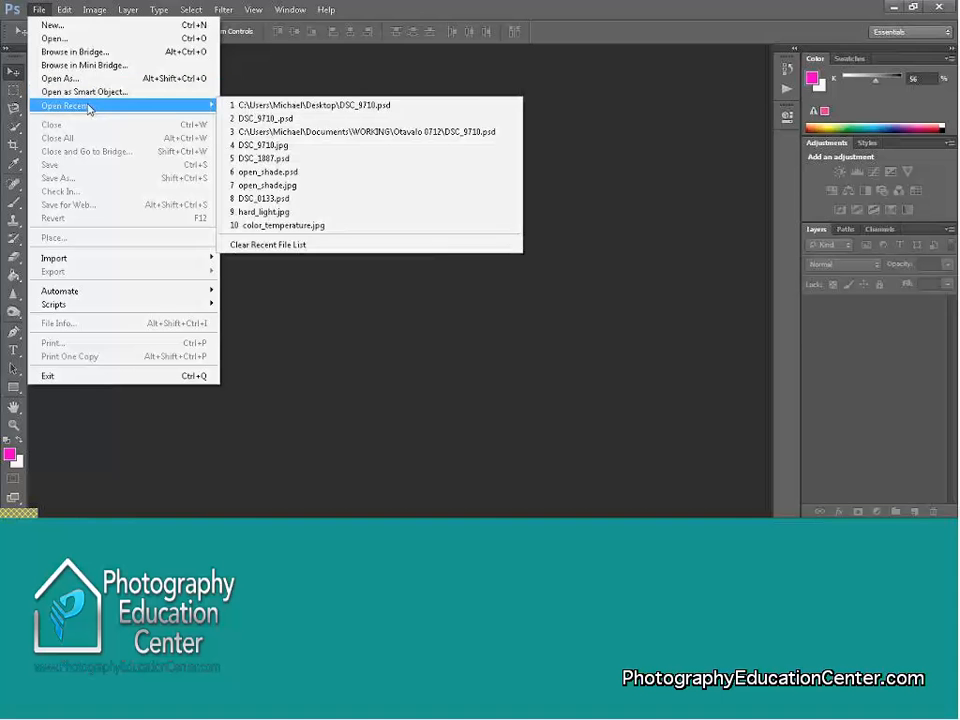
left_click(305, 119)
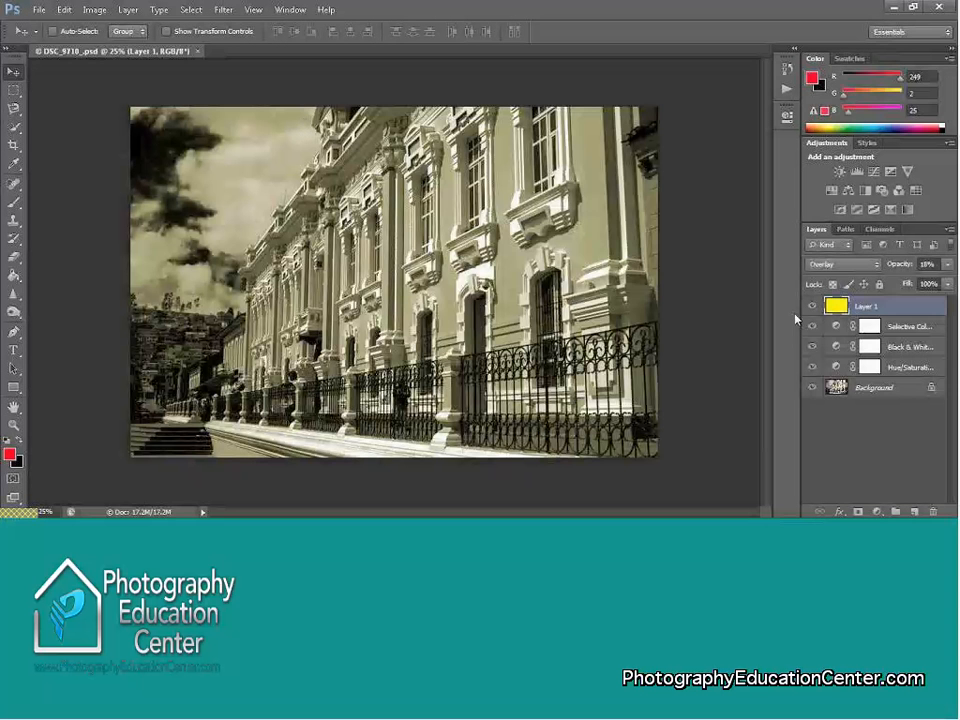
- Lower the opacity of the yellow Layer 1 overlay to 7% for a subtler tint
left_click(948, 264)
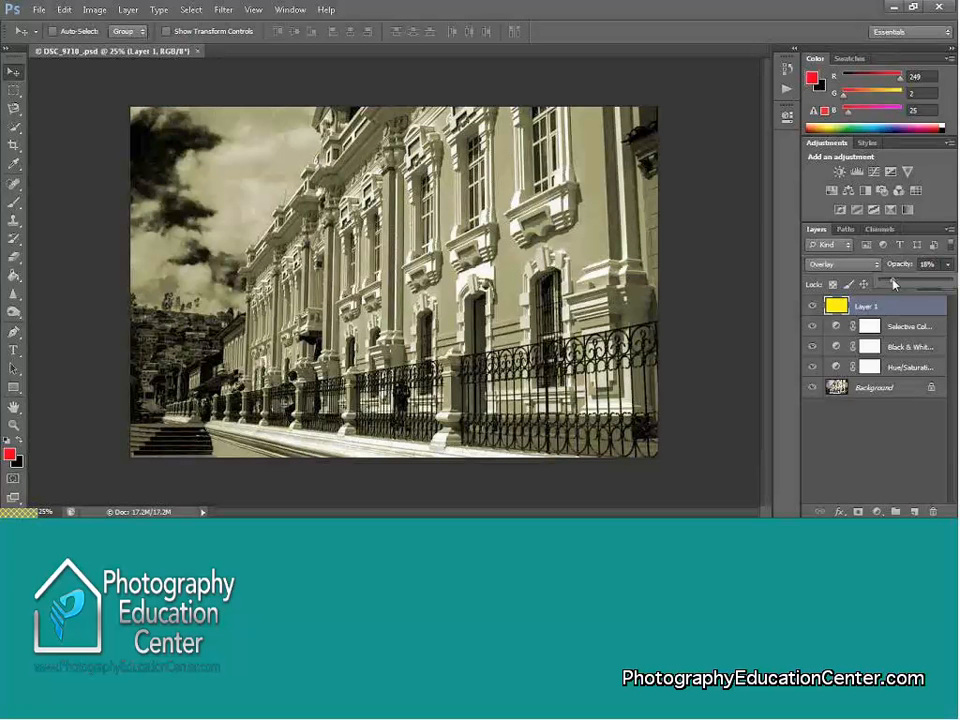
left_click_drag(894, 284, 891, 285)
left_click_drag(885, 285, 884, 286)
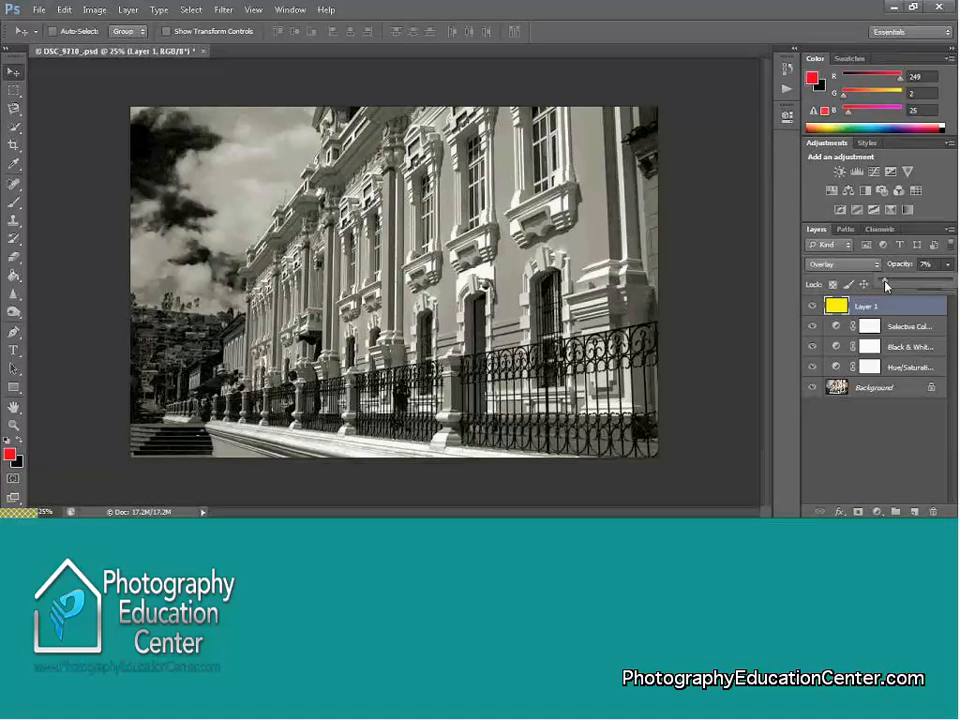
left_click(820, 232)
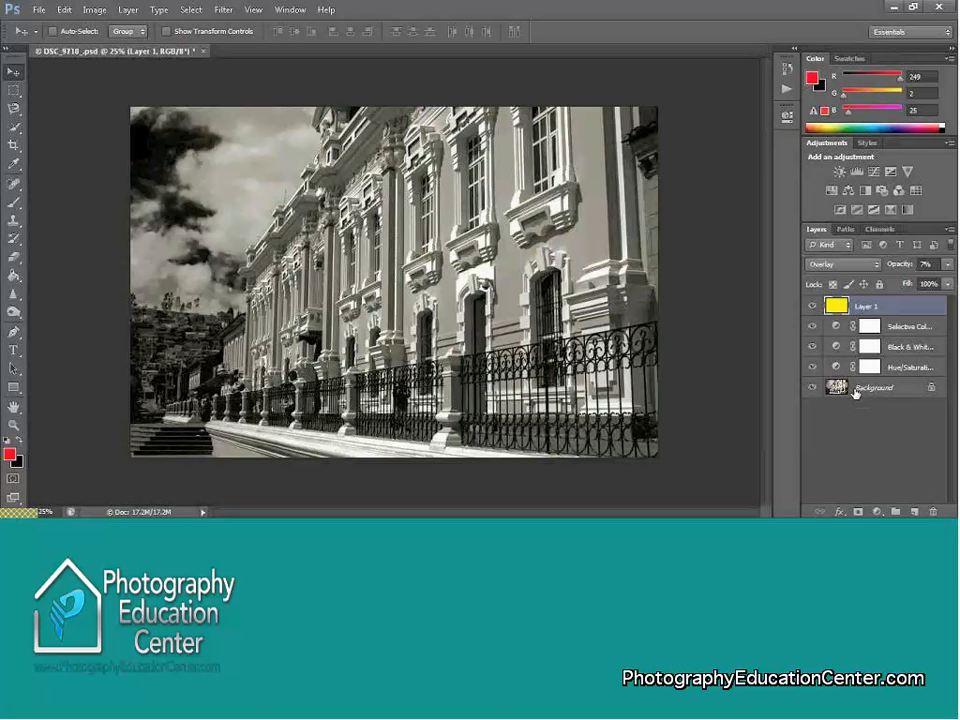
- Hide Layer 1 and the Selective Color, Black & White and Hue/Saturation layers to view the original color photo
left_click(813, 308)
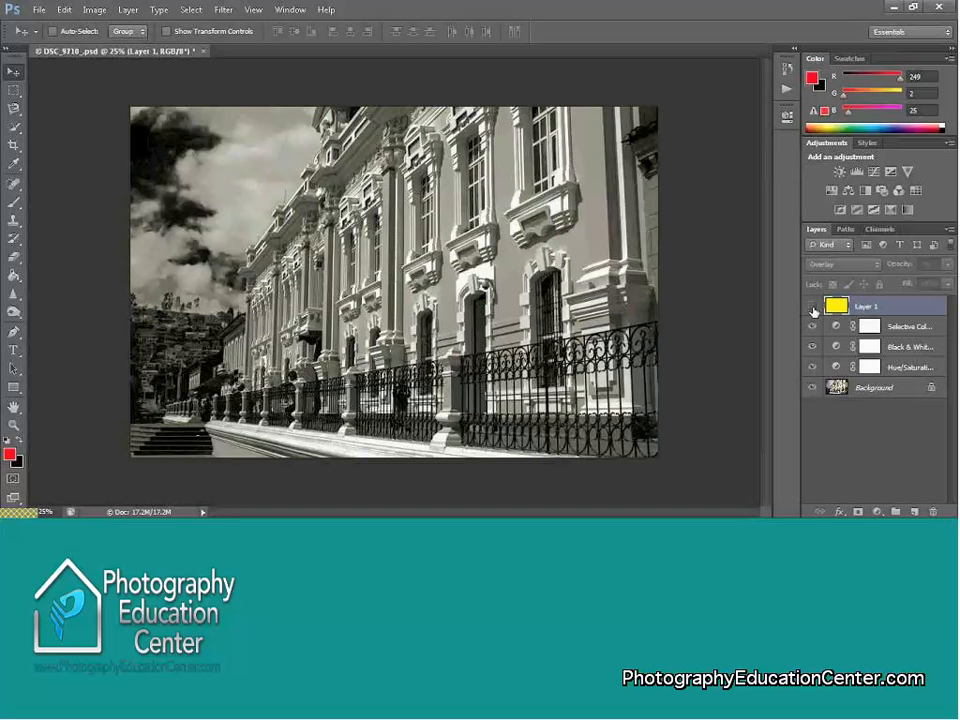
left_click(812, 327)
left_click(812, 347)
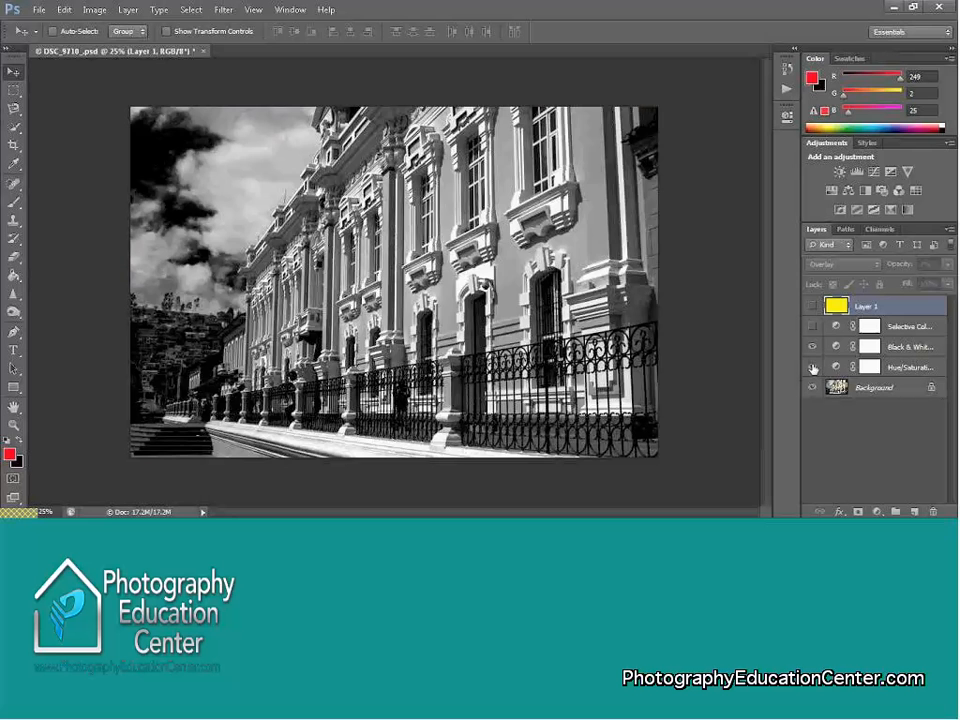
left_click(812, 367)
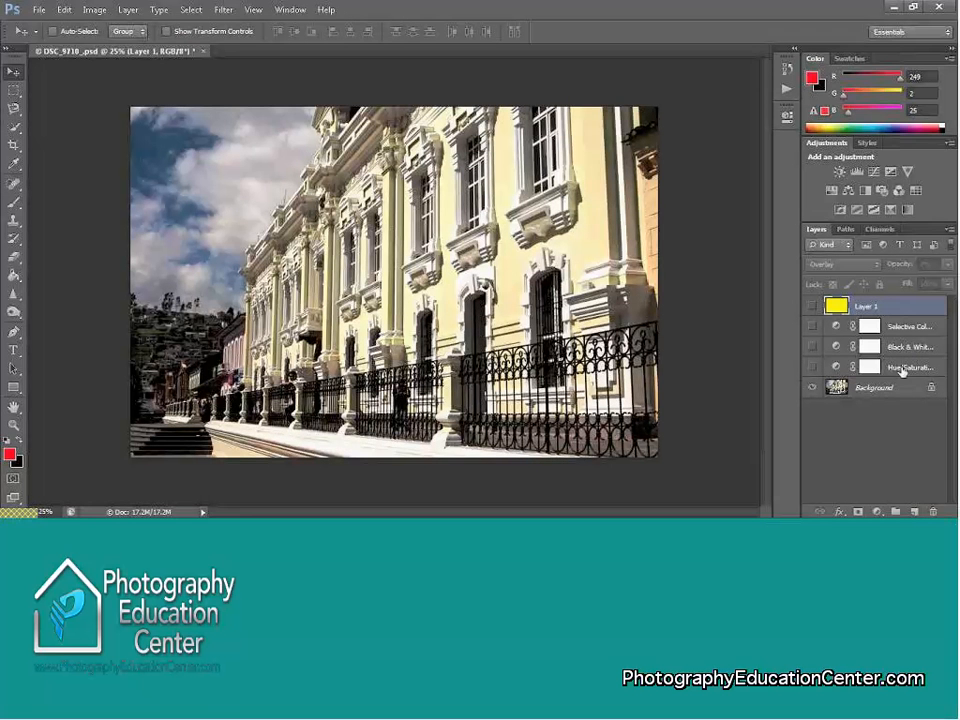
- Show the Black & White layer and toggle the Hue/Saturation layer's visibility to compare its effect, leaving both shown
left_click(813, 347)
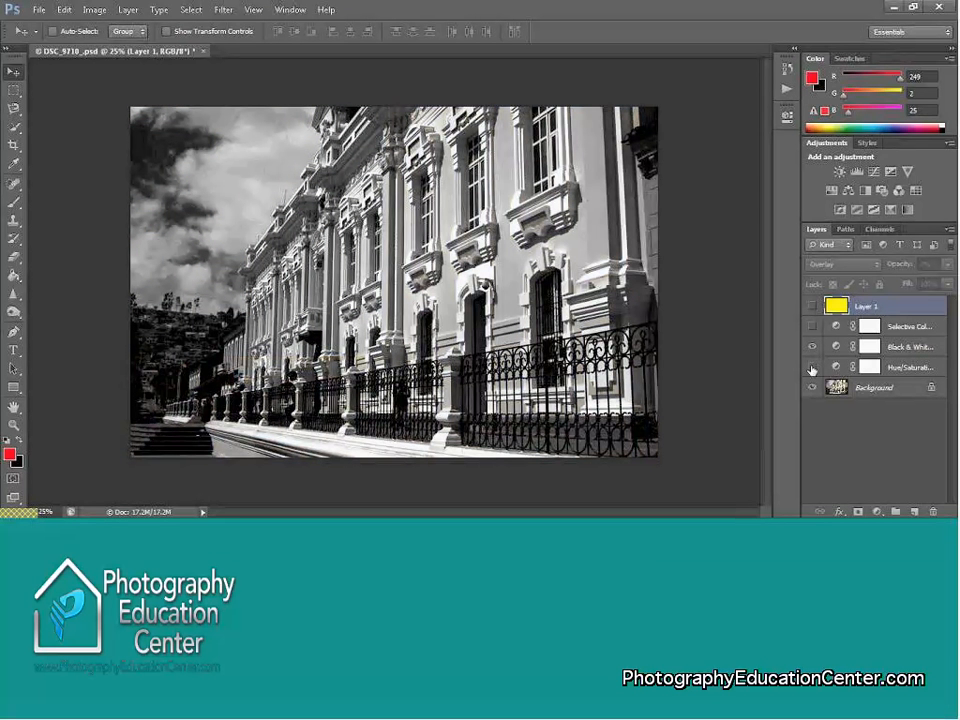
left_click(813, 369)
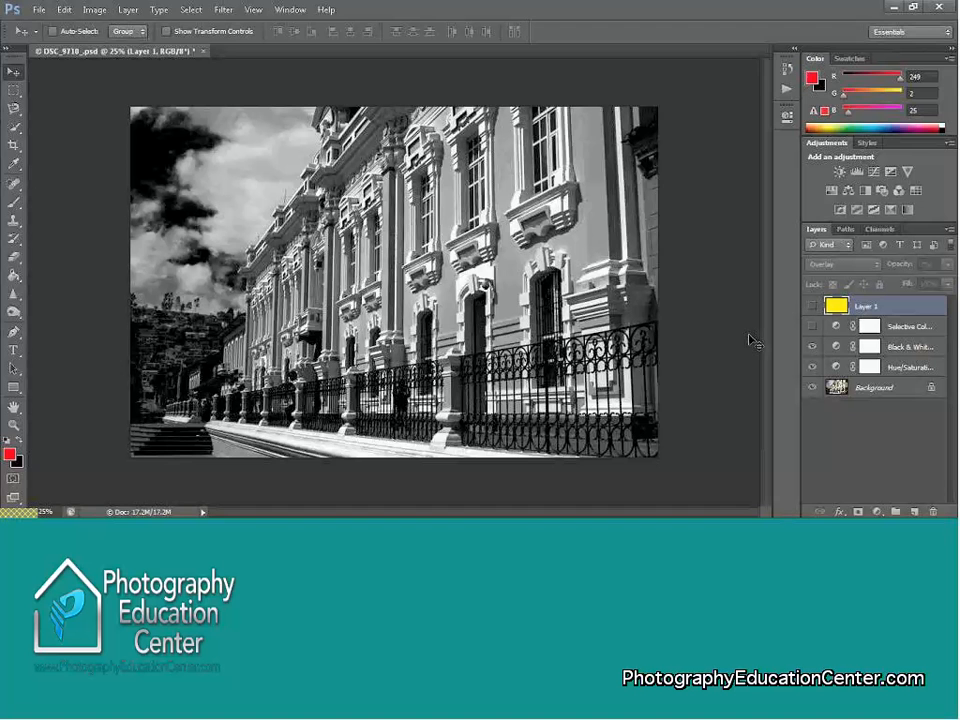
left_click(812, 368)
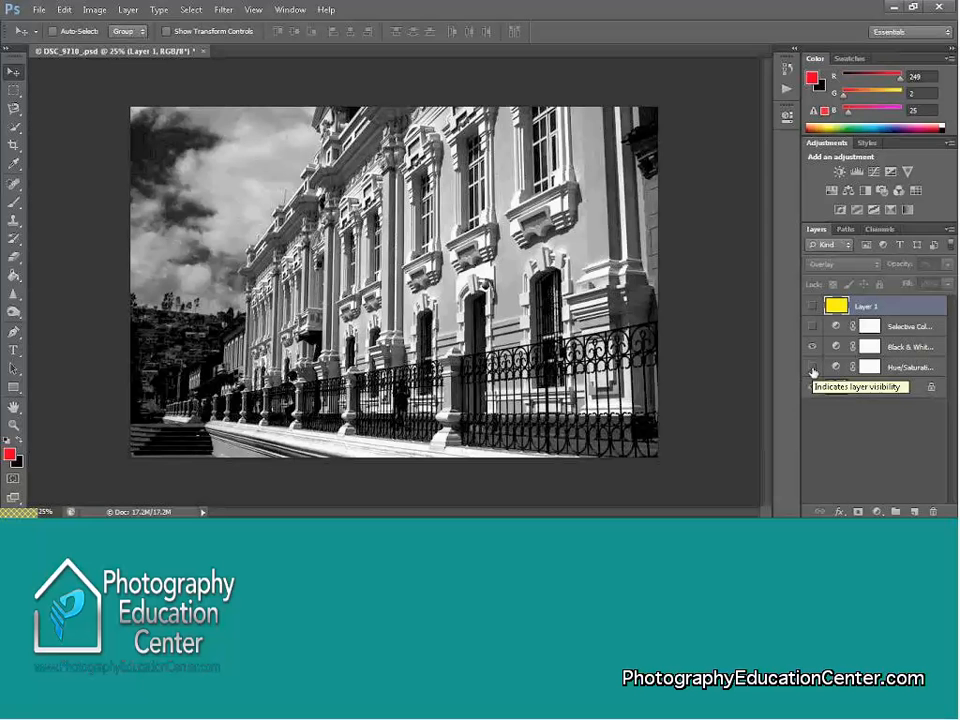
left_click(812, 368)
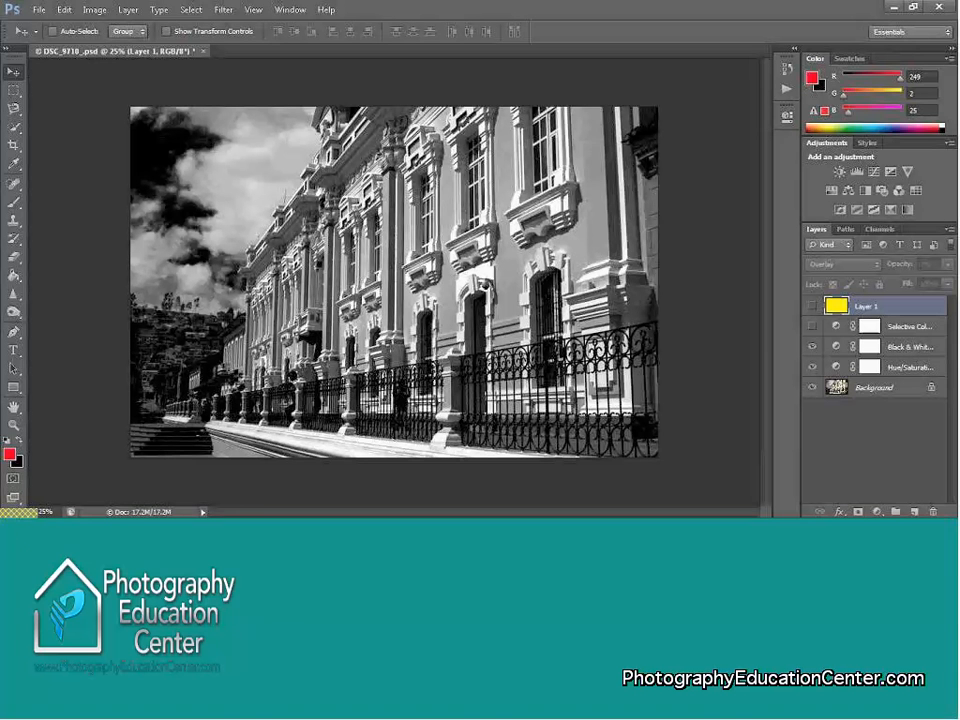
- Show the Selective Color layer and the yellow Layer 1 again to review the tinted result
left_click(812, 327)
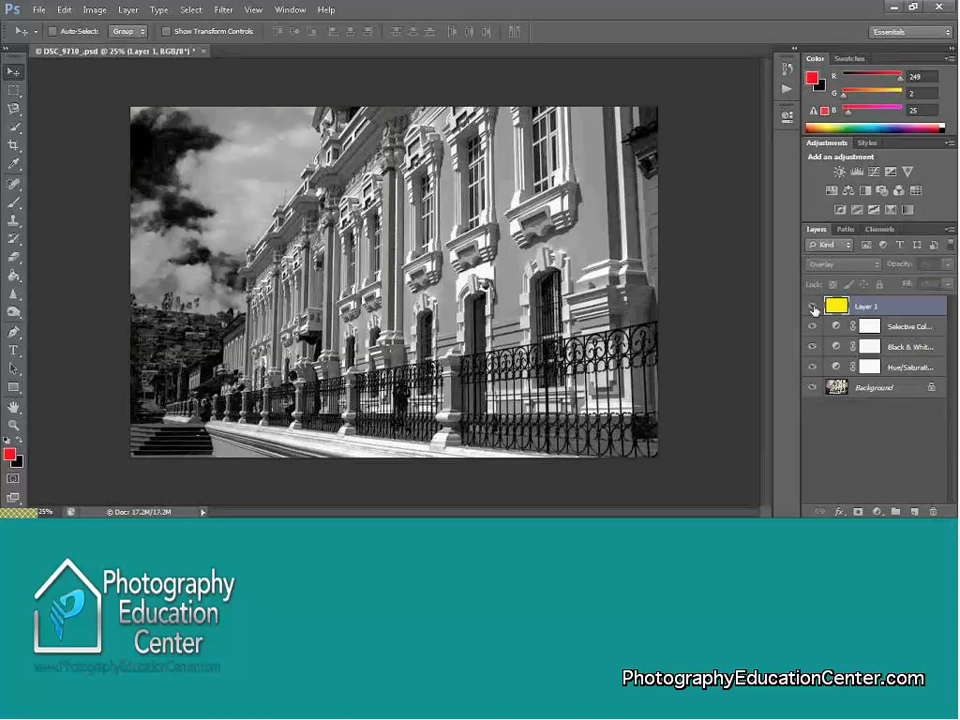
left_click(813, 307)
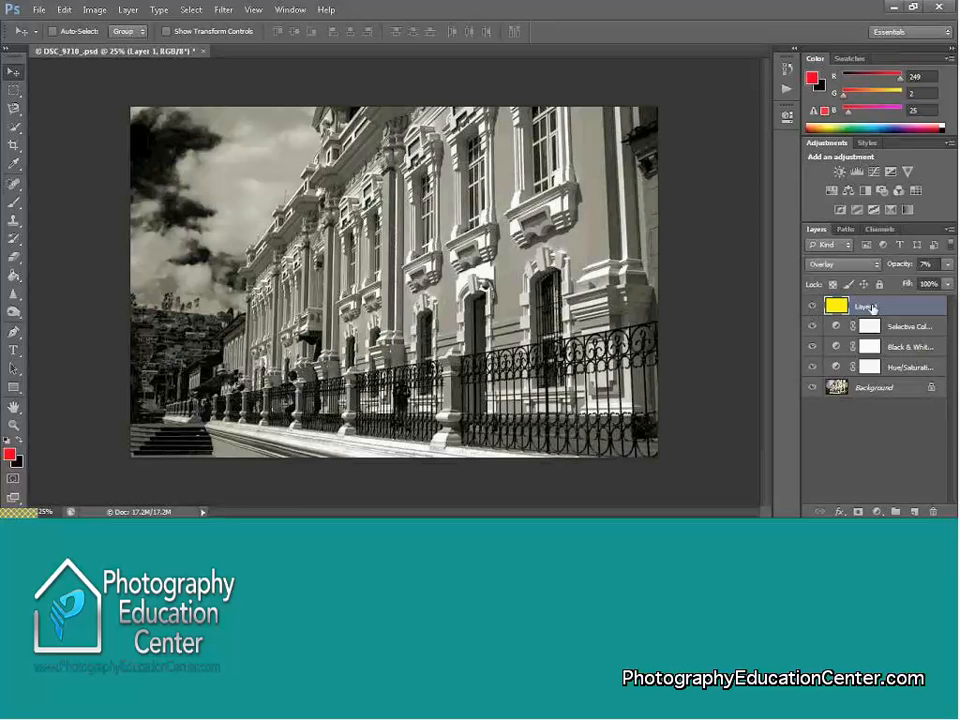
left_click(813, 307)
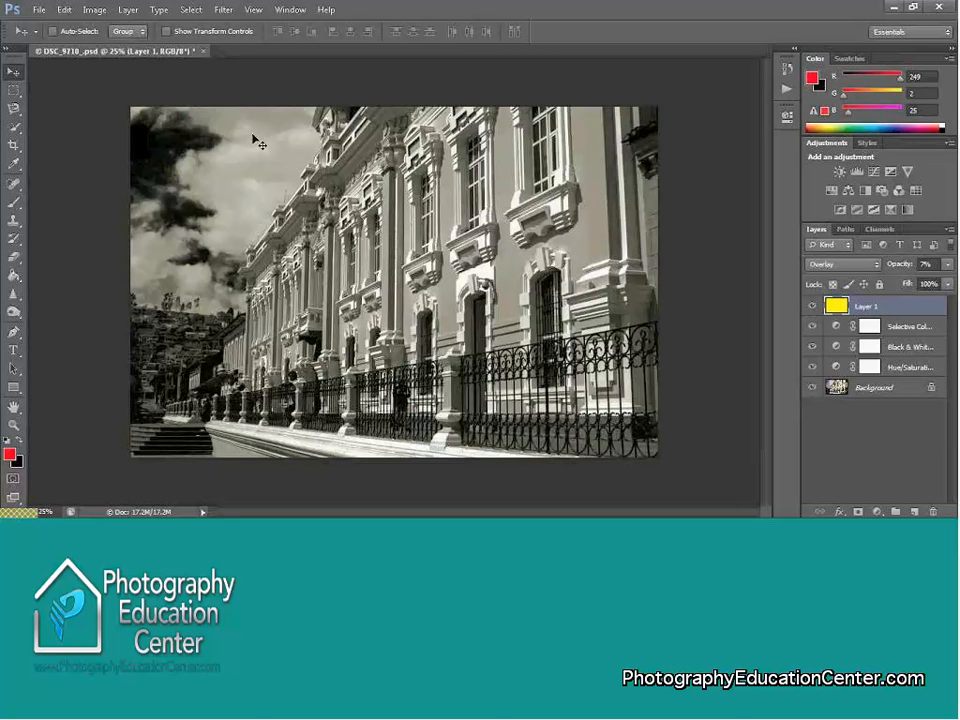